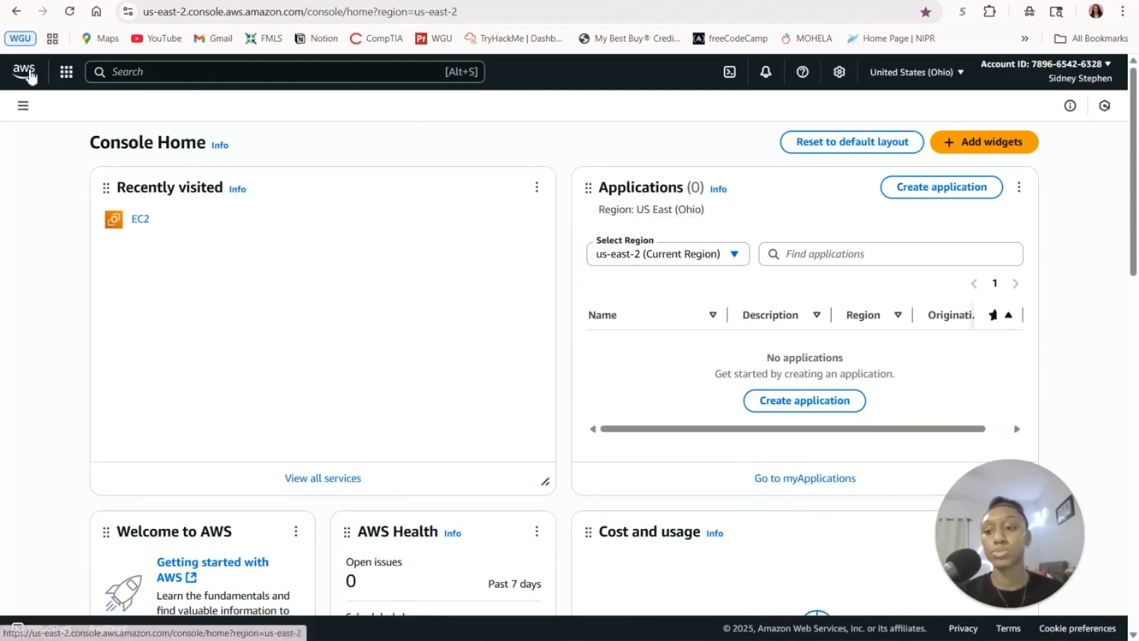
Search the AWS console for "ec2", open the EC2 service and start launching a new instance.
click(30, 74)
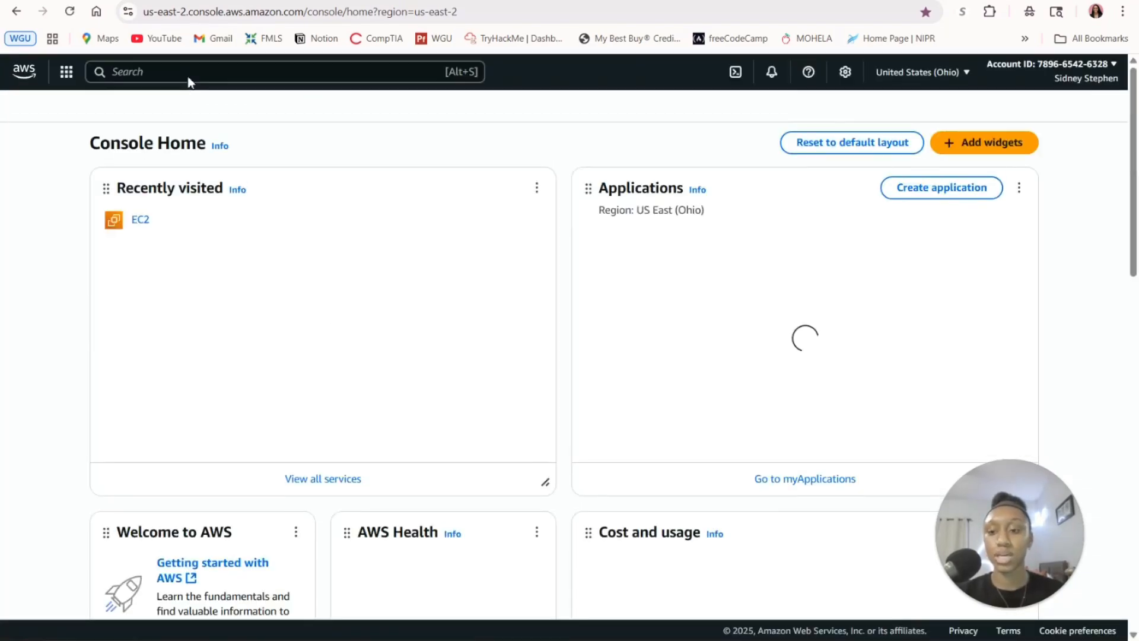
click(190, 78)
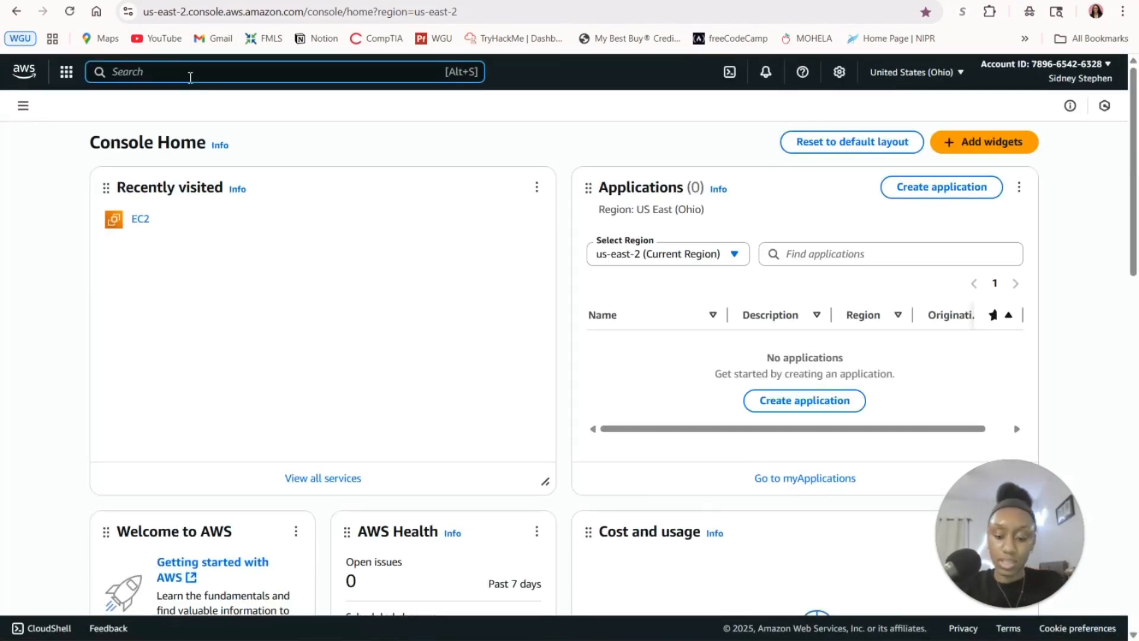
text(ec2)
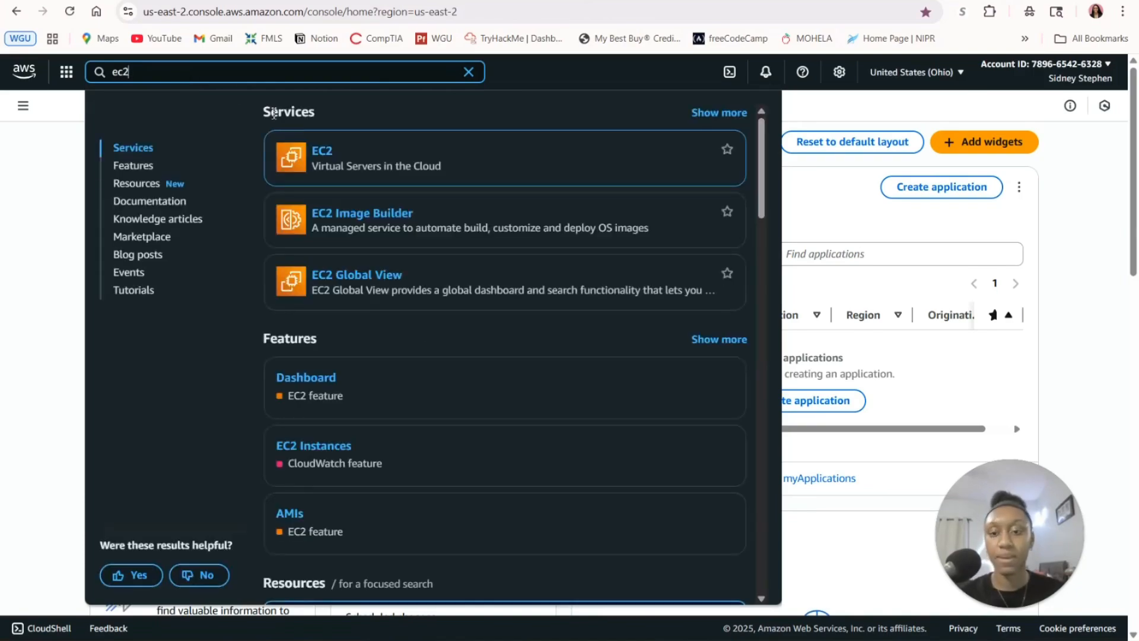
mouse_move(321, 159)
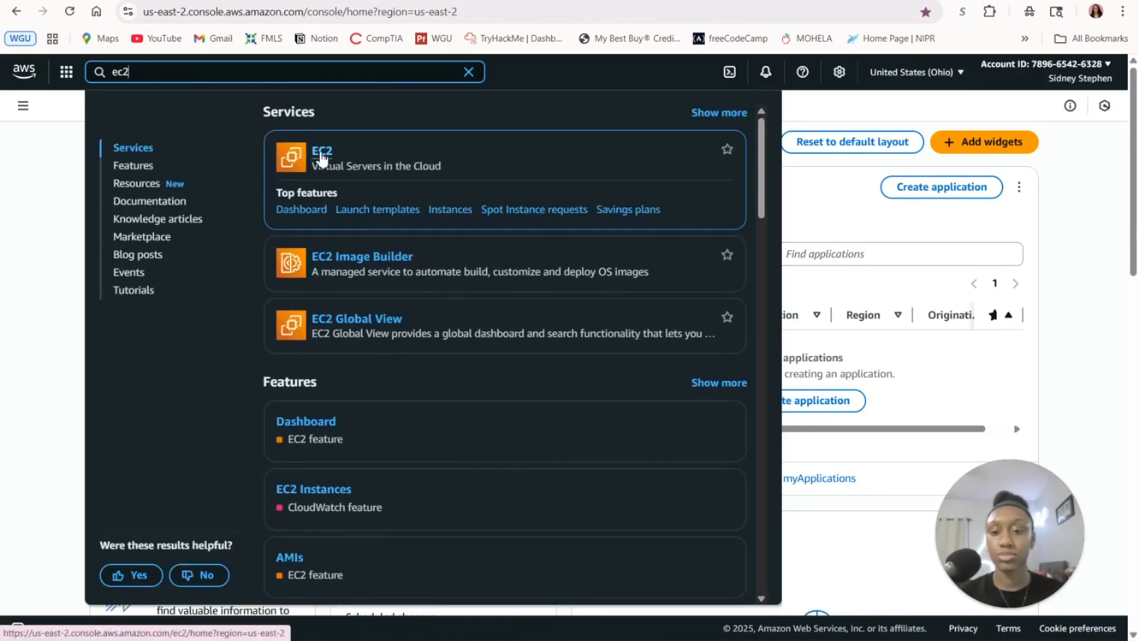
click(321, 155)
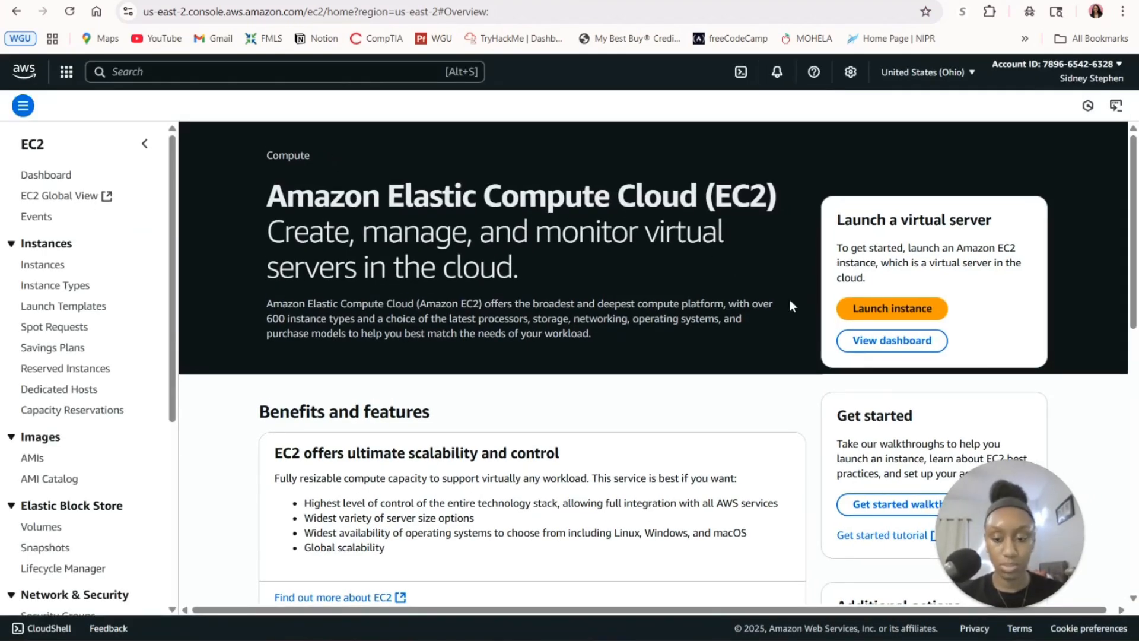
click(847, 313)
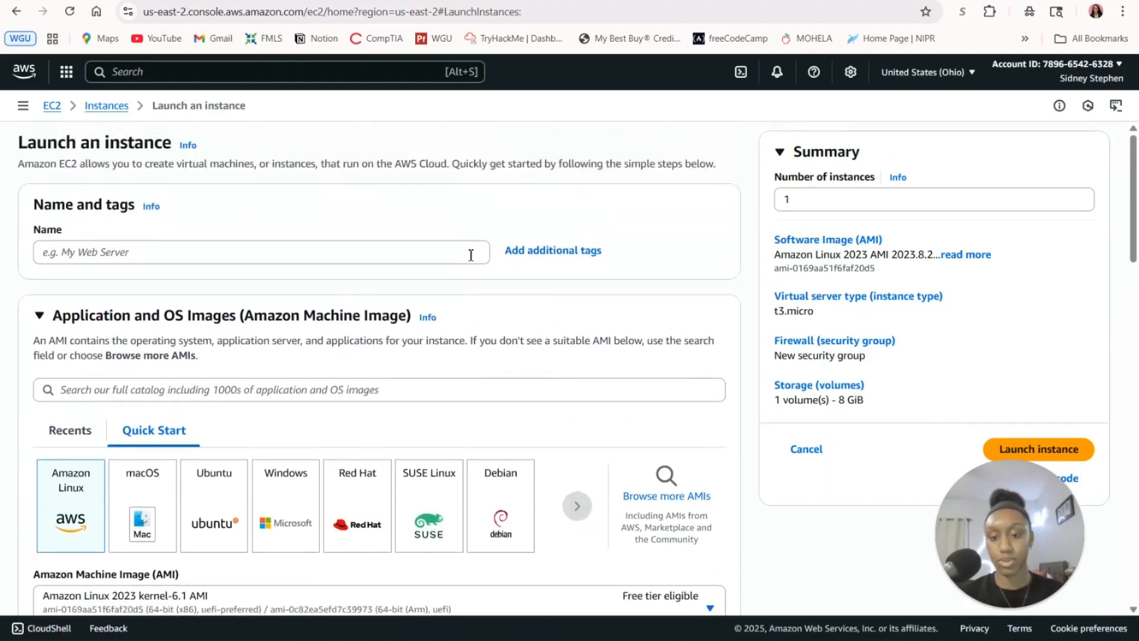
Name the new instance "Windows 2022 TEST".
click(471, 255)
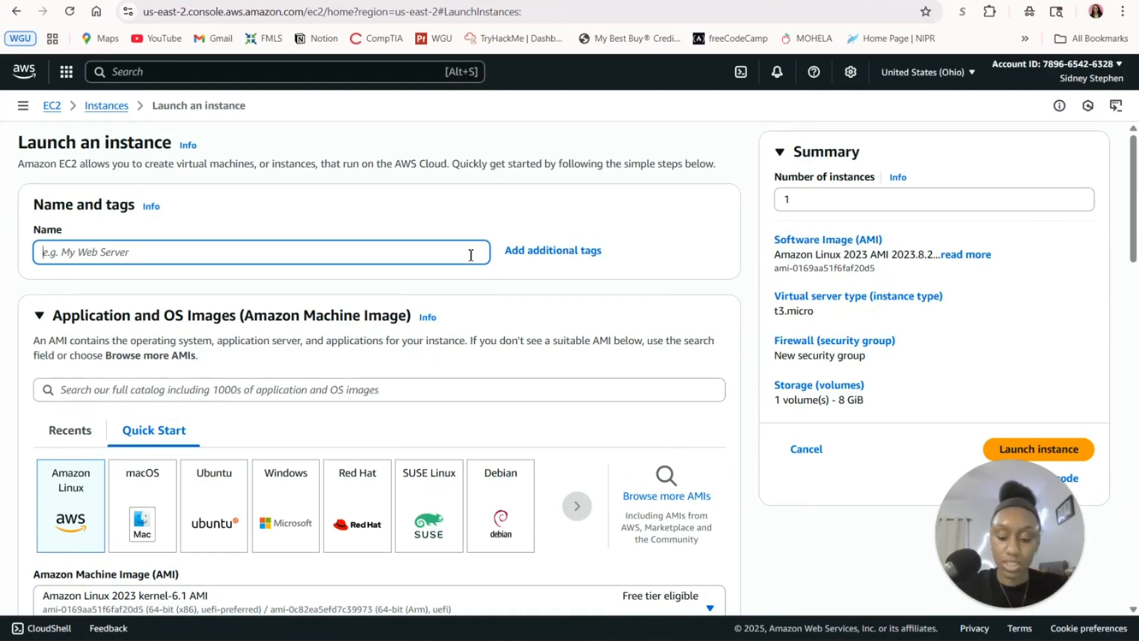
text(Win)
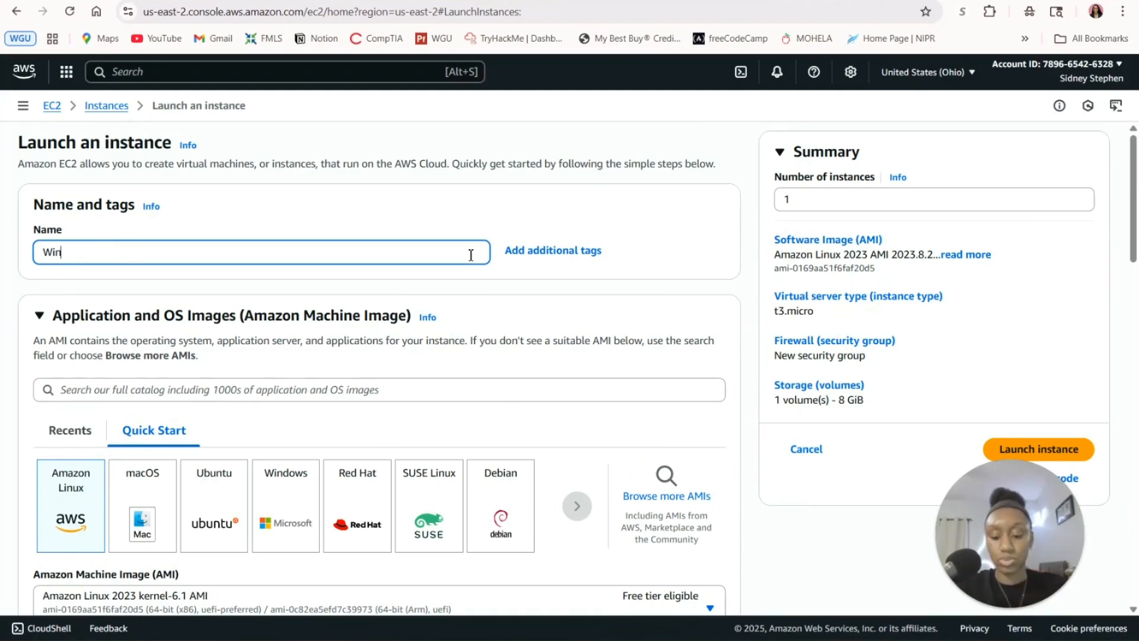
text(dows )
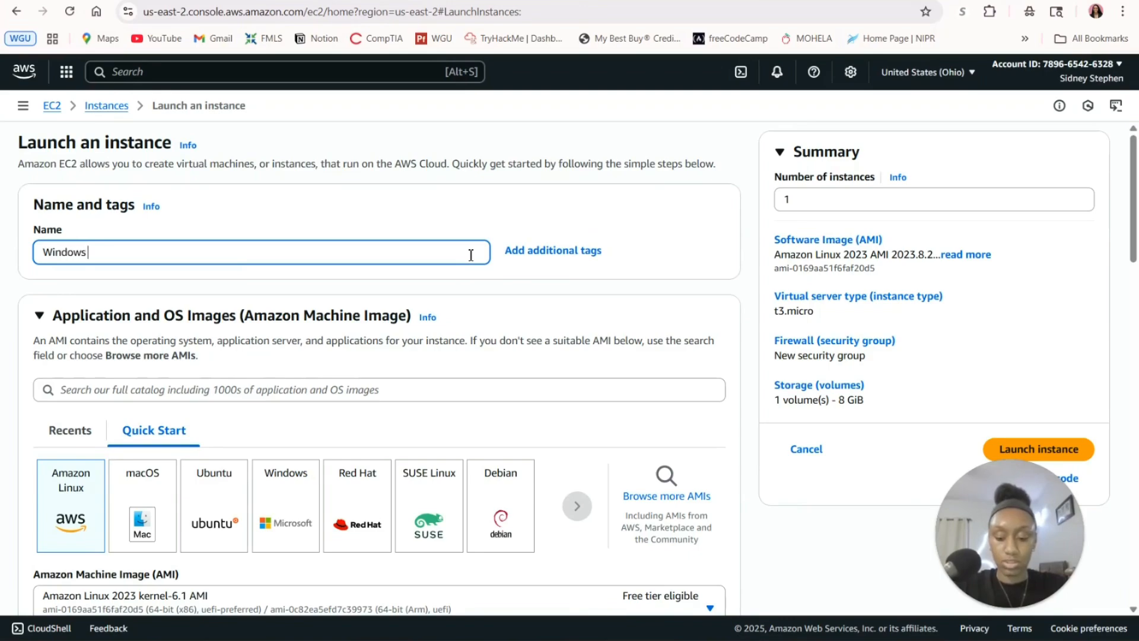
text(2022)
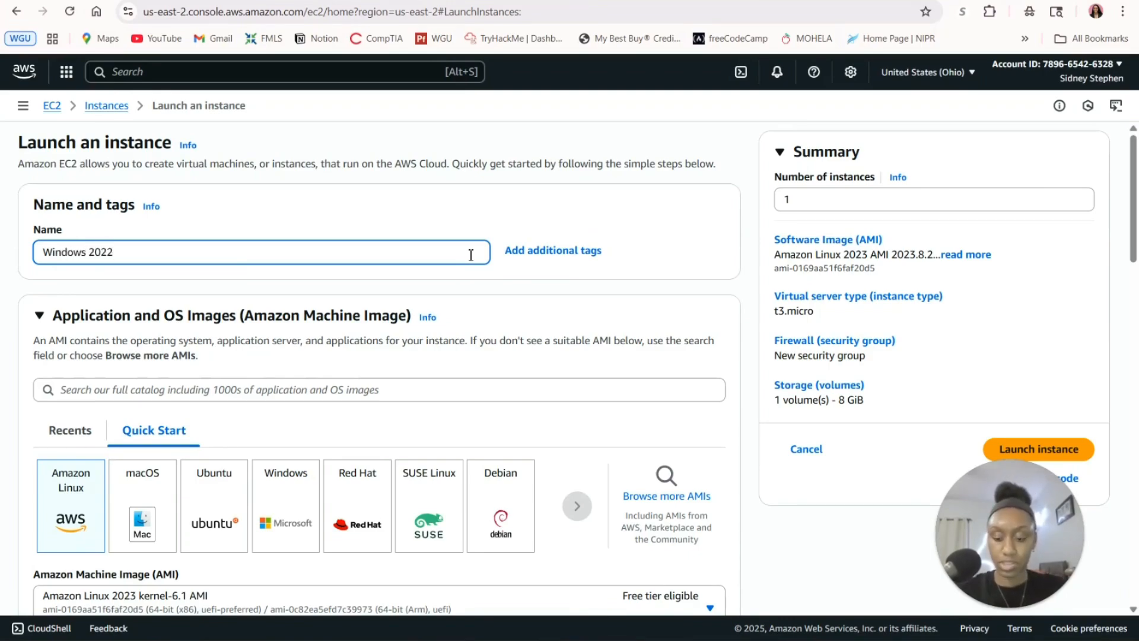
text( TEST)
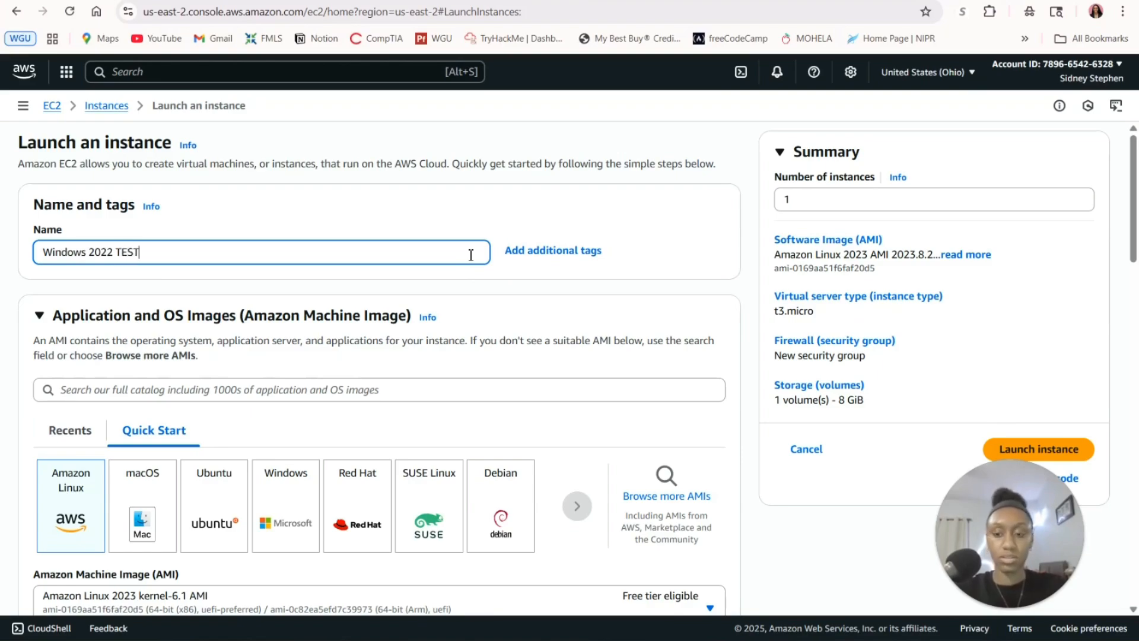
click(555, 313)
Choose Windows as the operating system and select the Microsoft Windows Server 2022 Base machine image.
scroll(556, 312, down, 3)
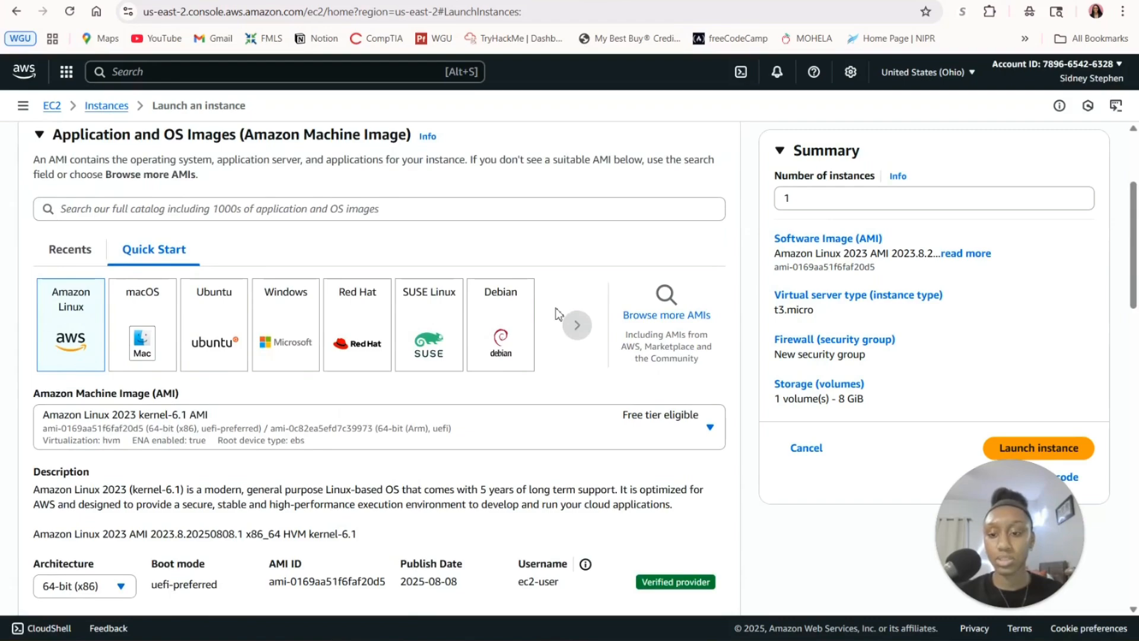
click(284, 307)
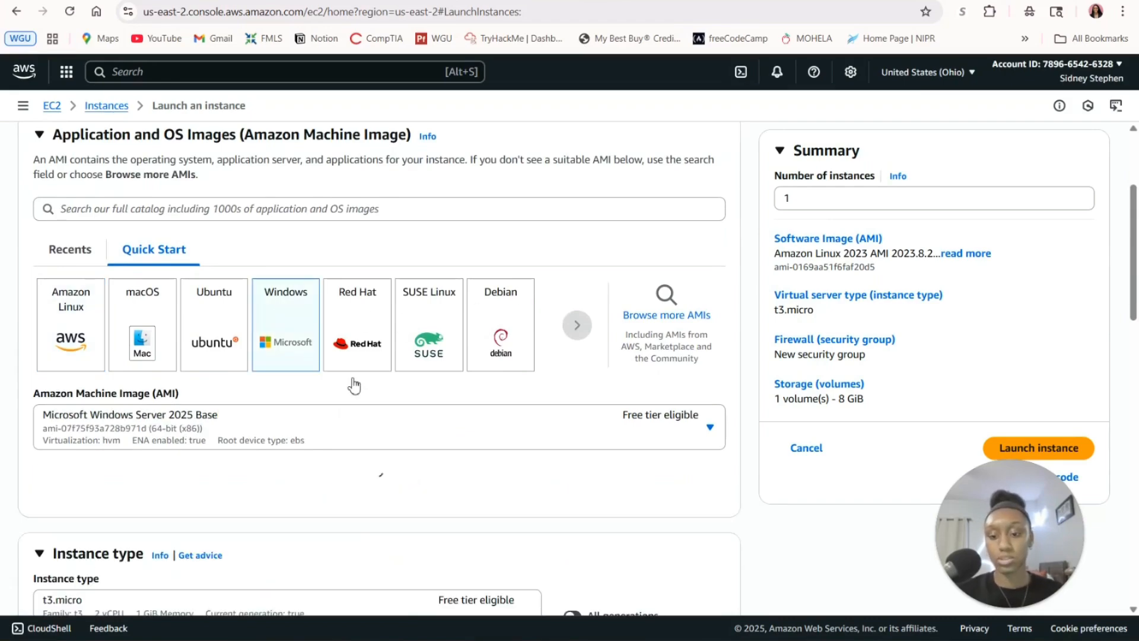
scroll(388, 395, down, 1)
click(389, 370)
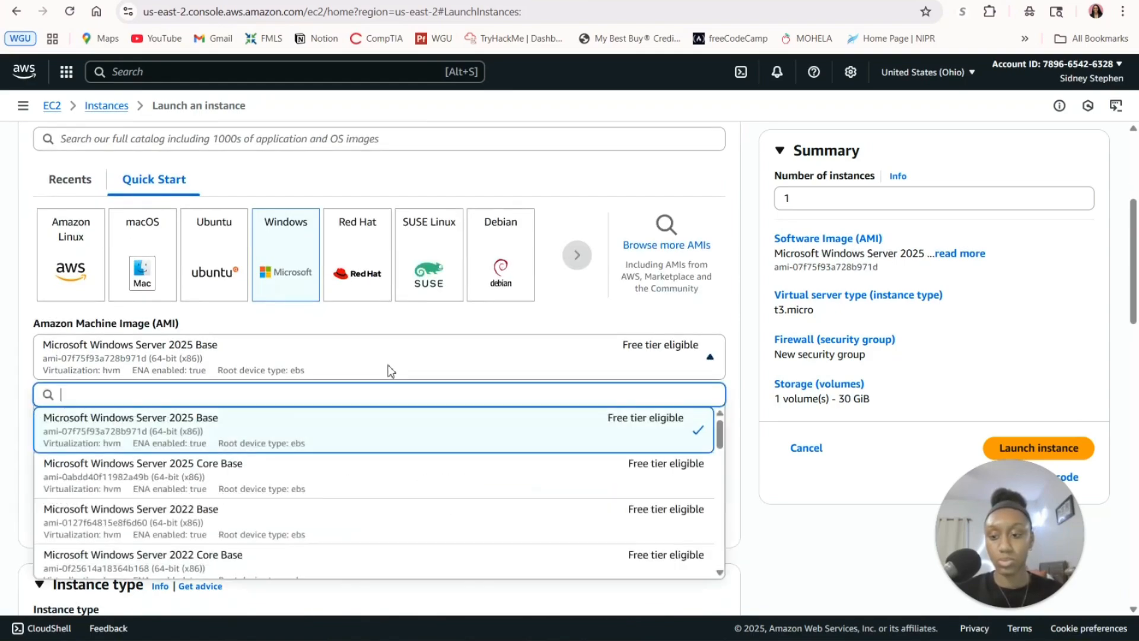
click(392, 517)
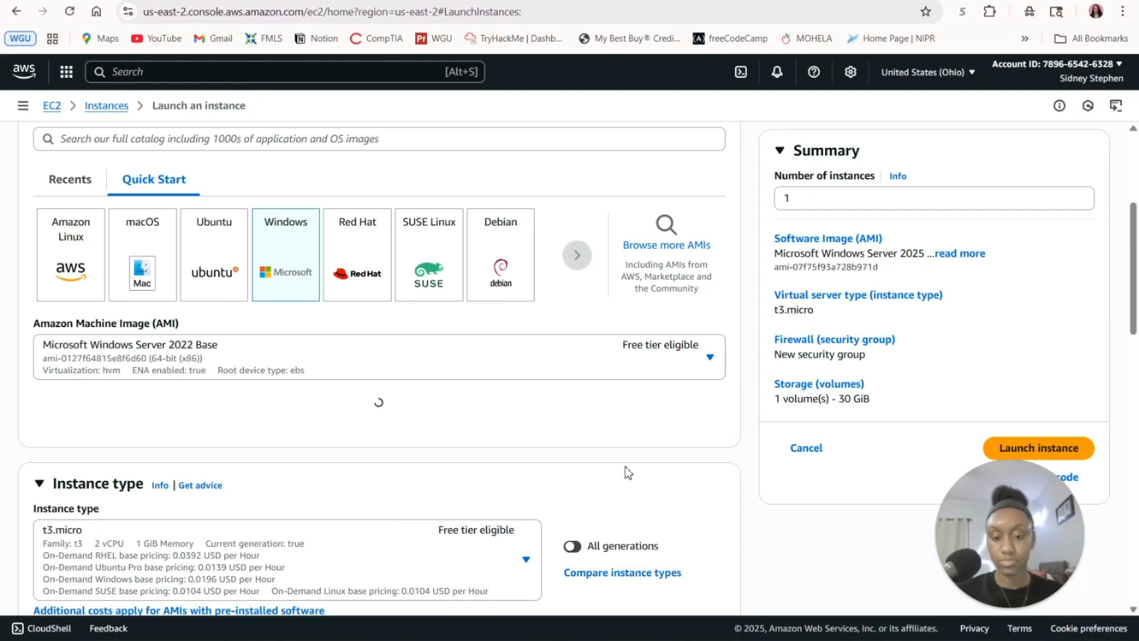
Set the instance type to m7i-flex.large.
scroll(647, 472, down, 1)
scroll(690, 510, down, 3)
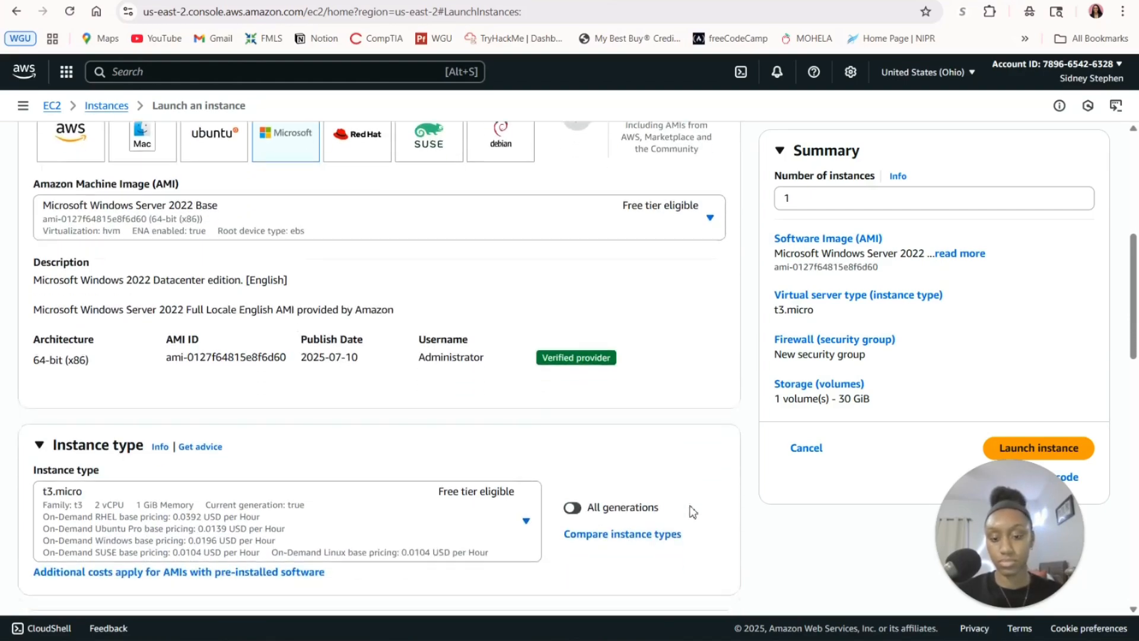
scroll(691, 509, down, 2)
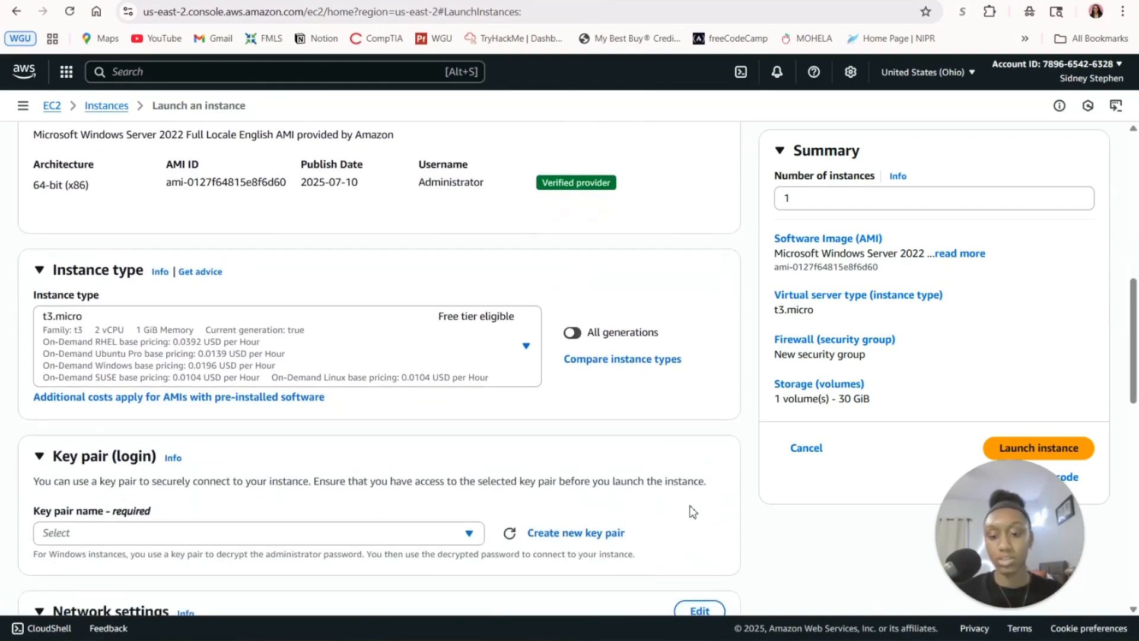
click(479, 350)
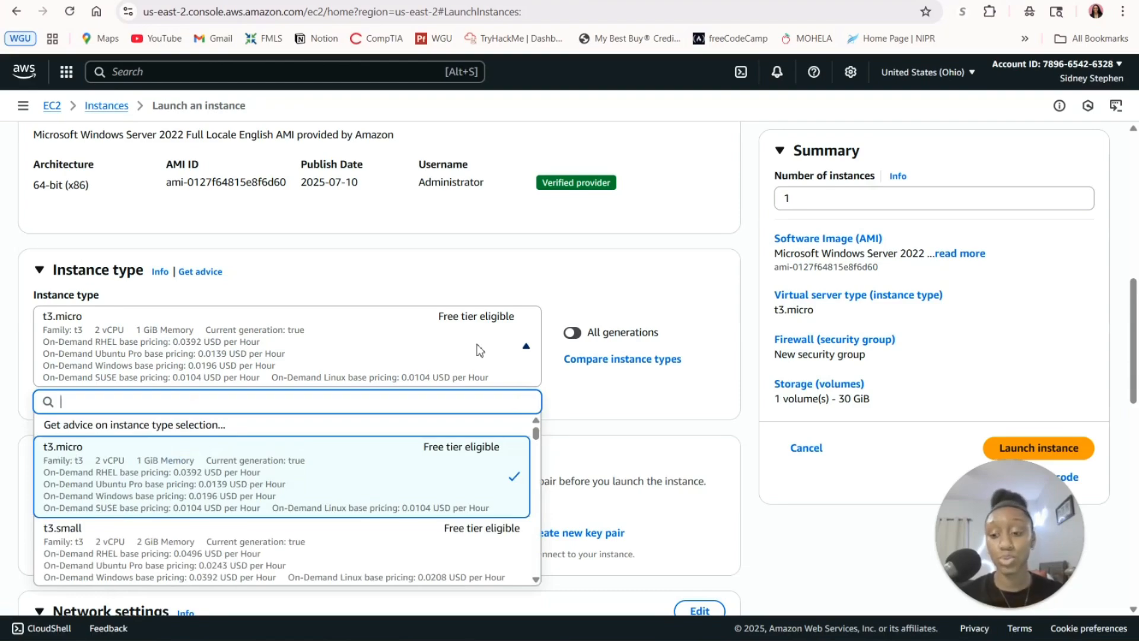
scroll(389, 484, down, 2)
scroll(386, 483, down, 1)
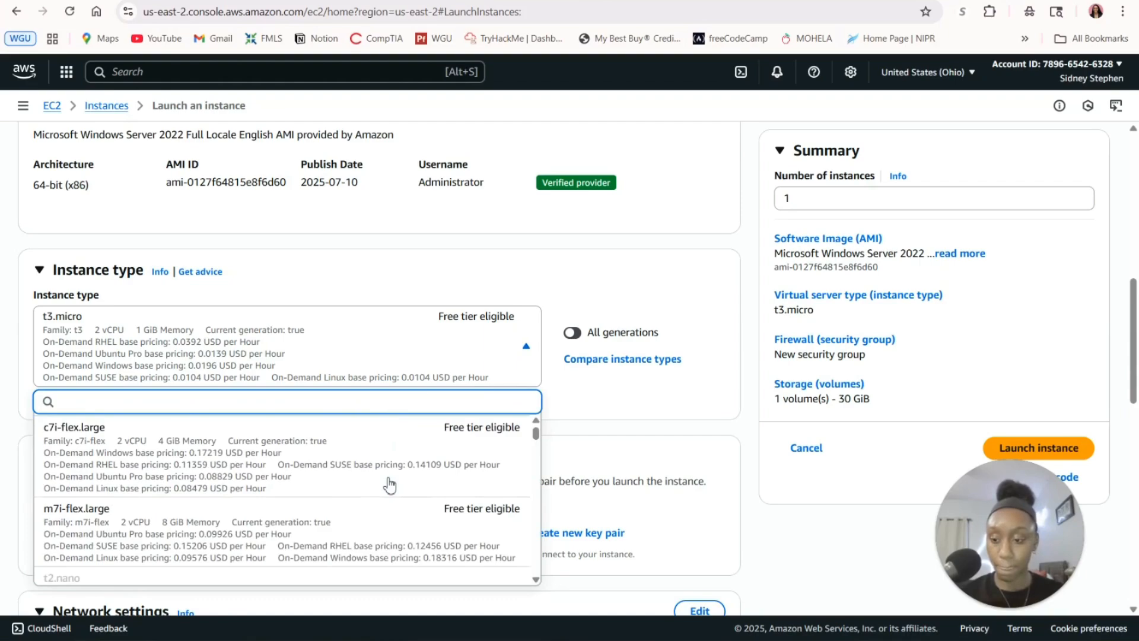
scroll(390, 487, up, 1)
scroll(395, 498, down, 2)
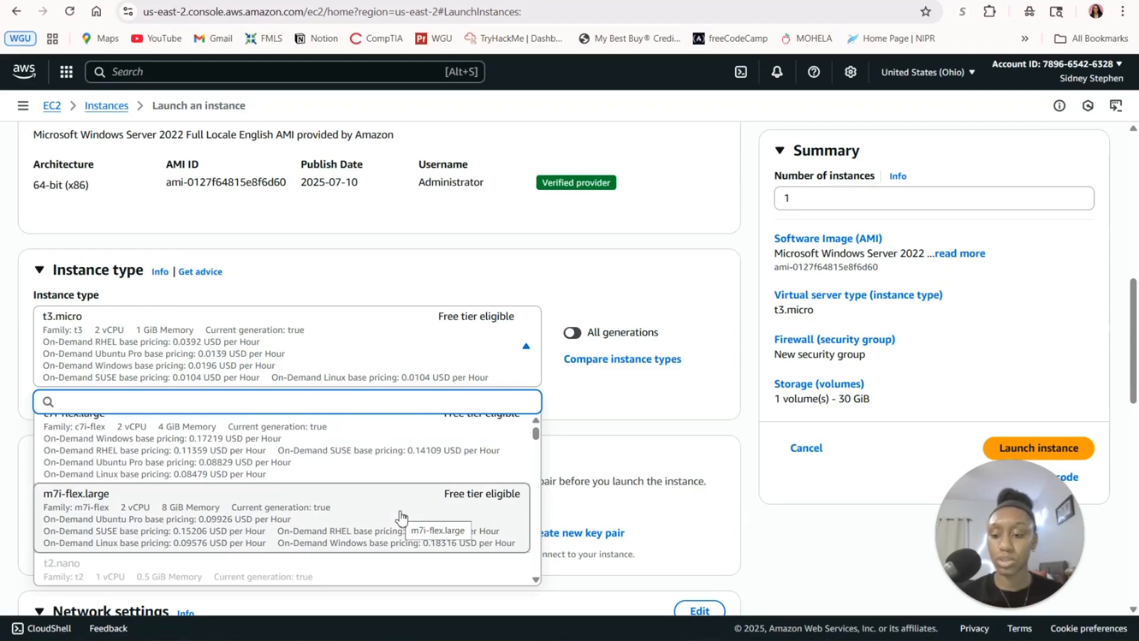
click(512, 511)
Create an RSA key pair named "Windows Test VM" with a .pem private key file for the instance login.
scroll(650, 428, down, 3)
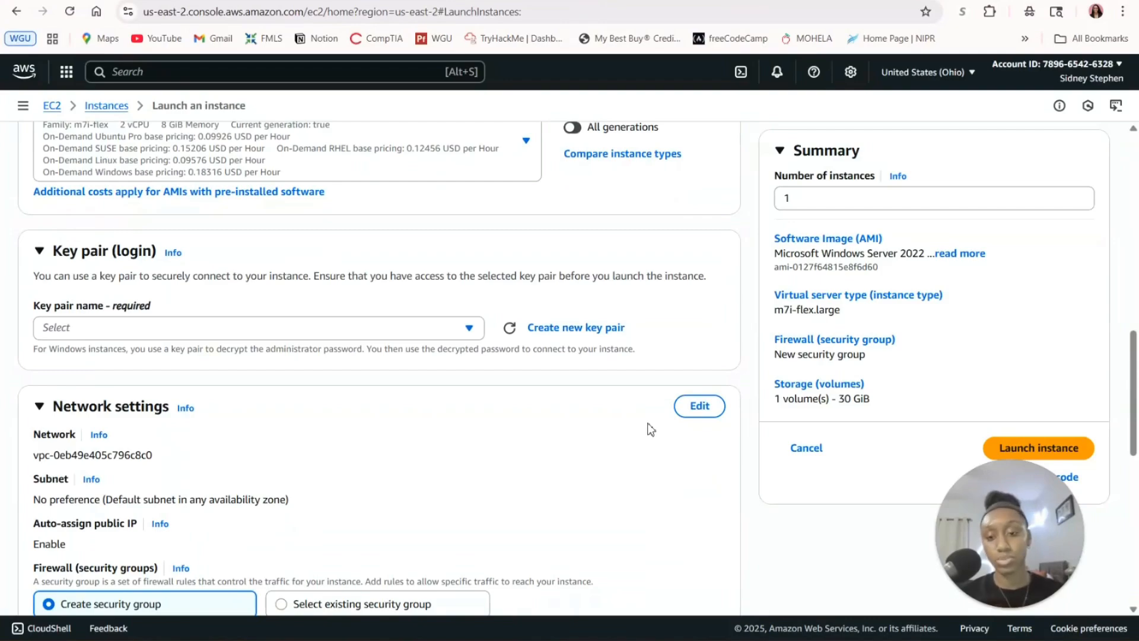
click(574, 334)
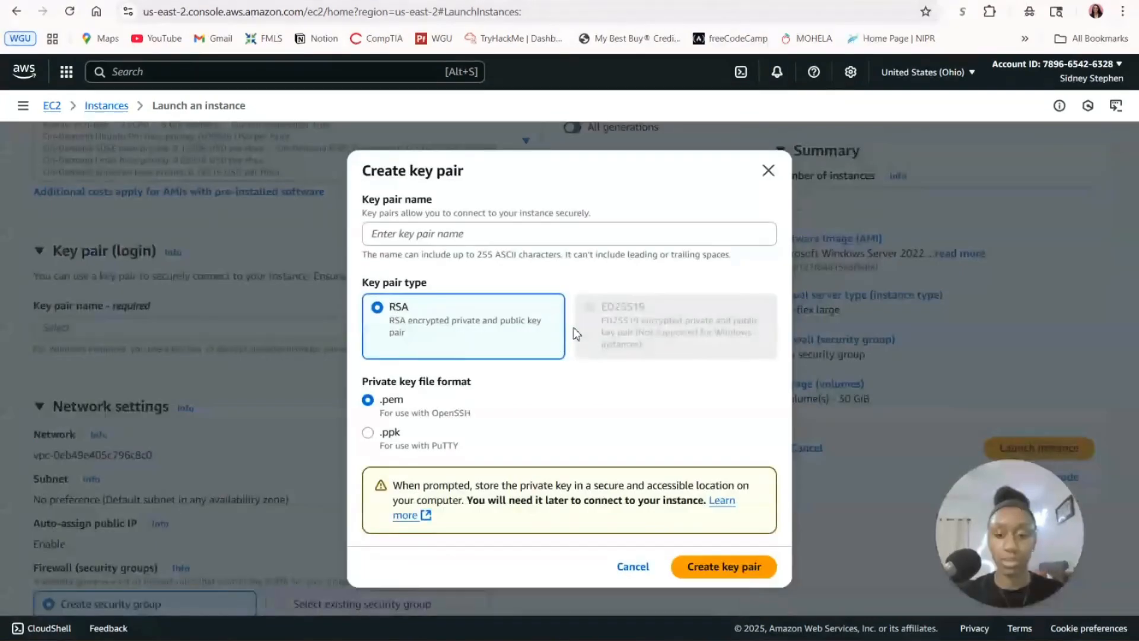
click(516, 242)
text(W)
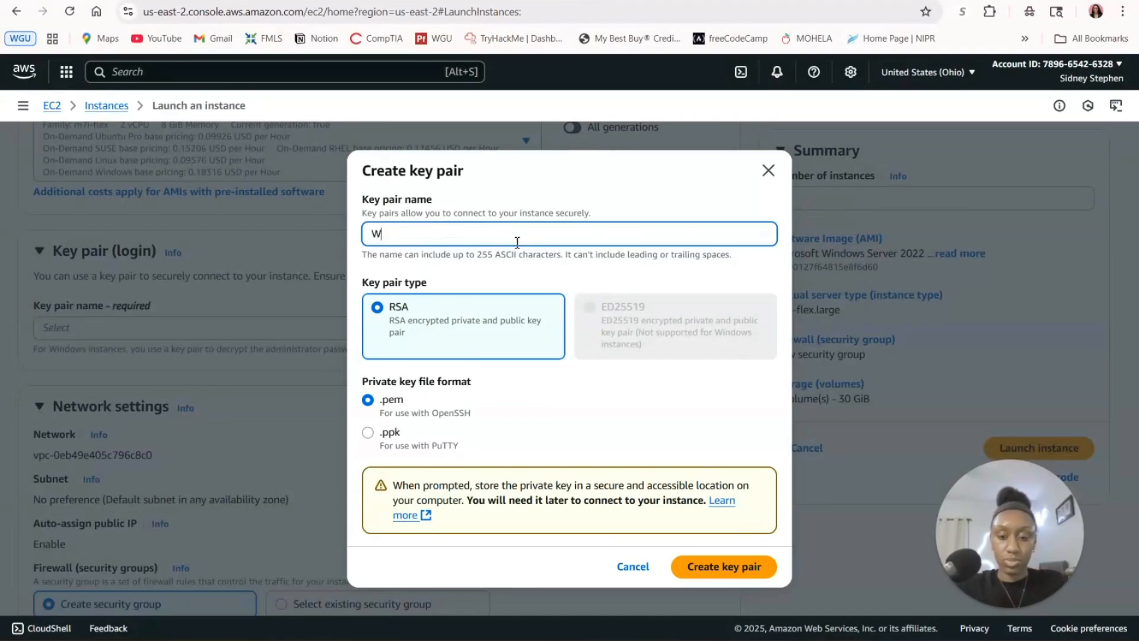
text(indows)
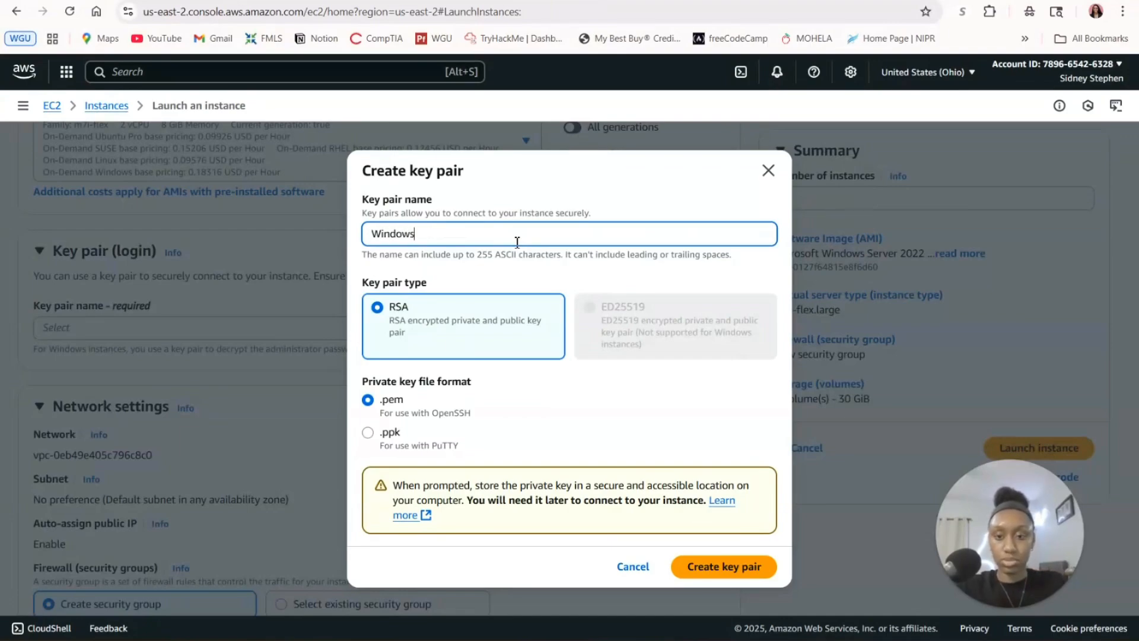
text( Test VM)
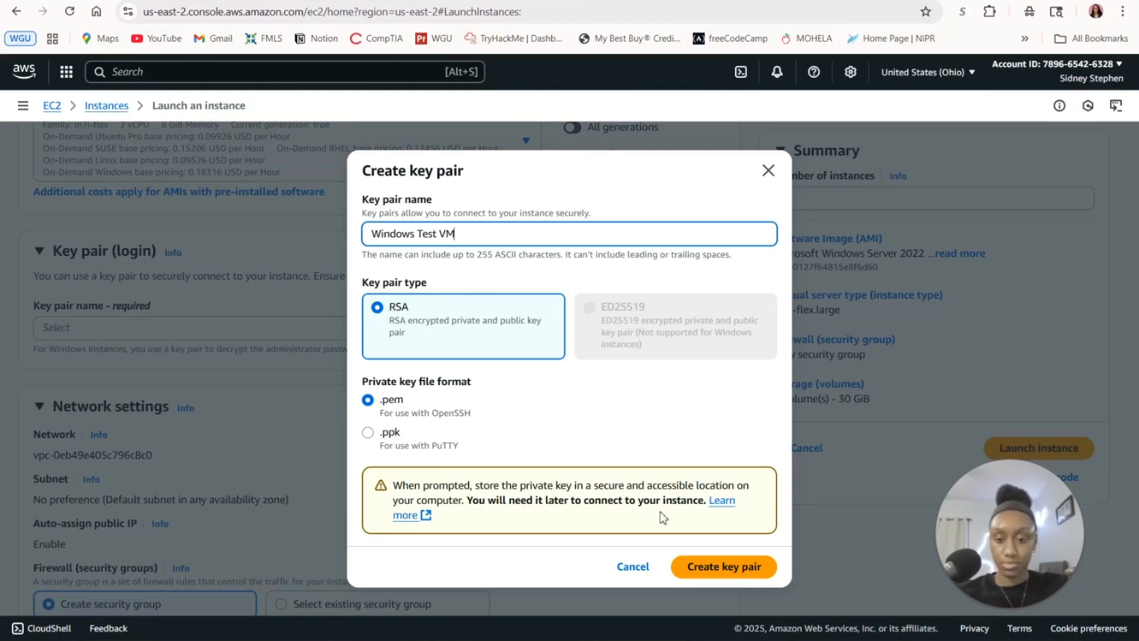
click(692, 574)
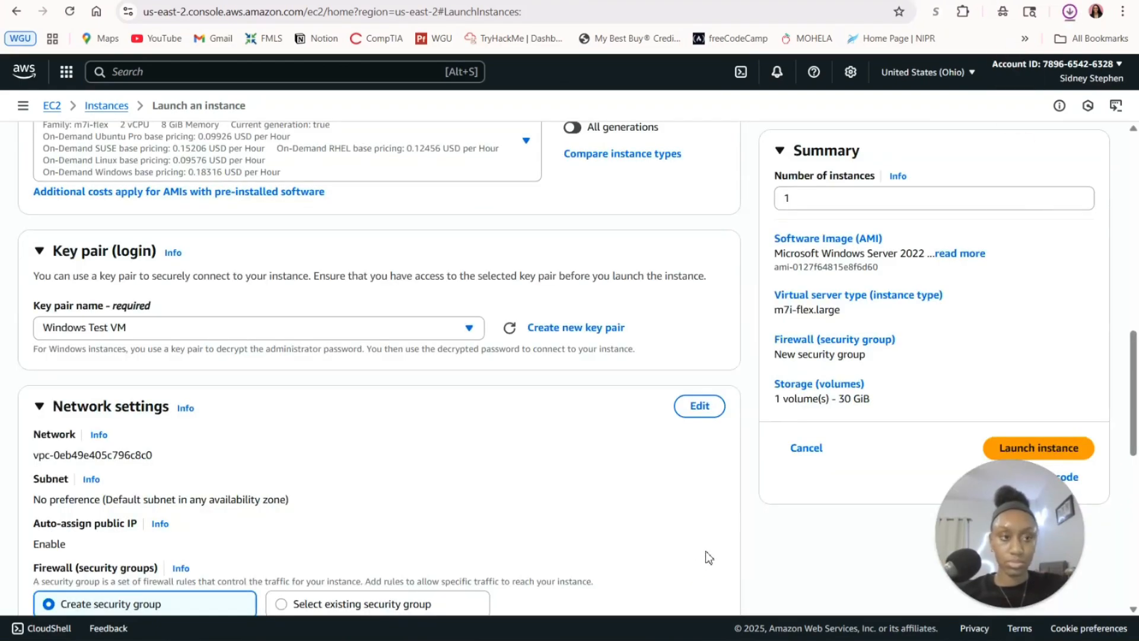
Review the network, firewall and storage settings, then launch the instance with the defaults kept.
scroll(639, 540, down, 2)
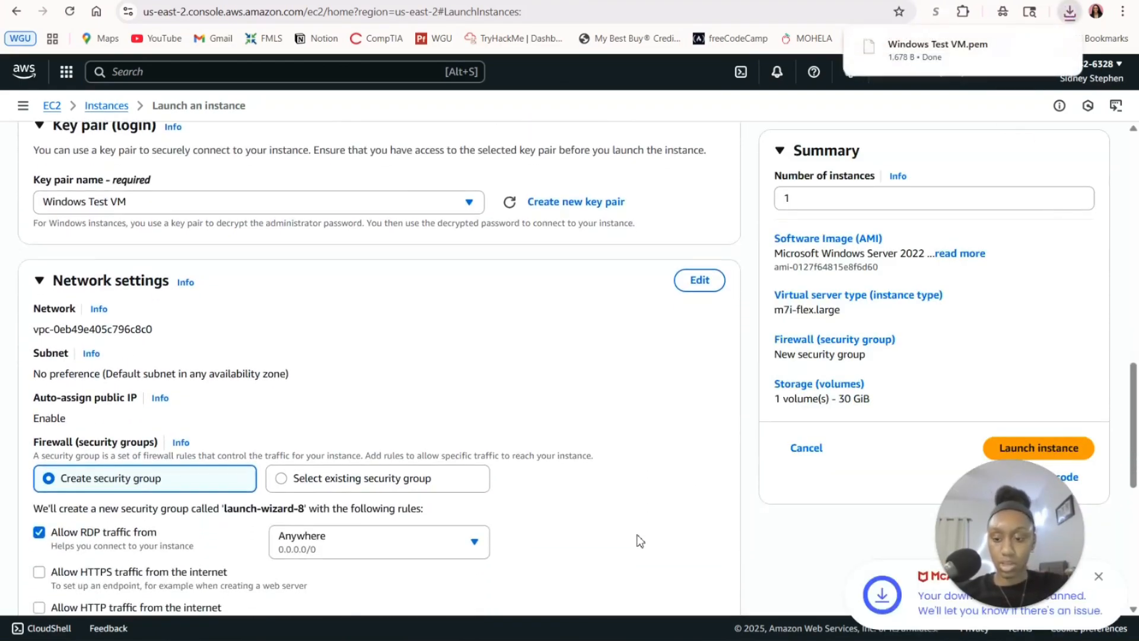
scroll(639, 540, down, 2)
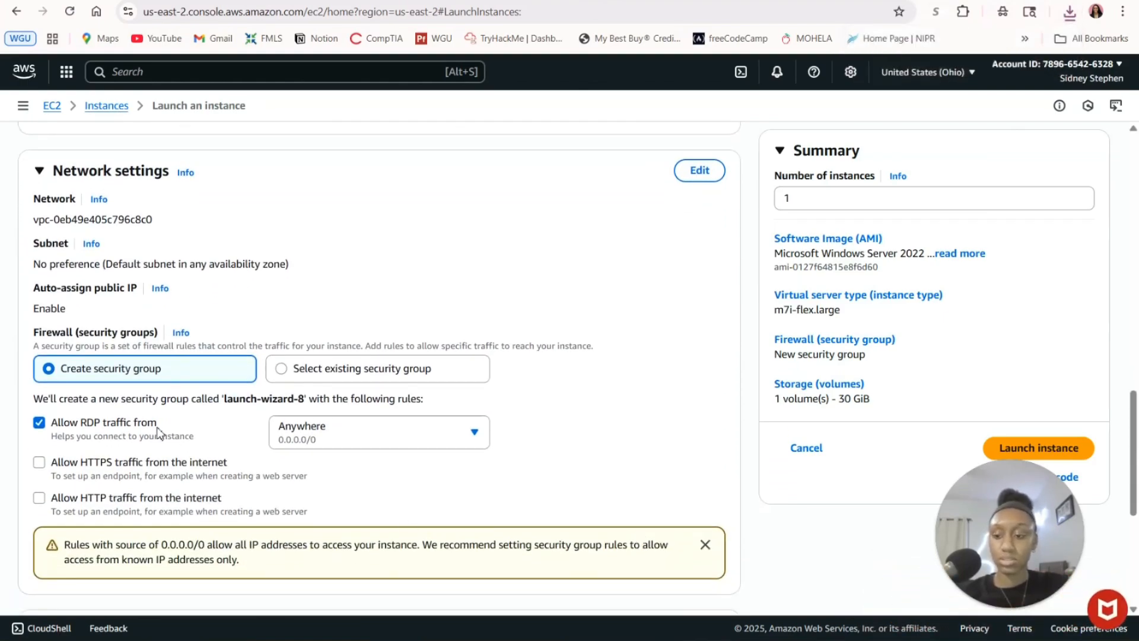
scroll(229, 444, down, 2)
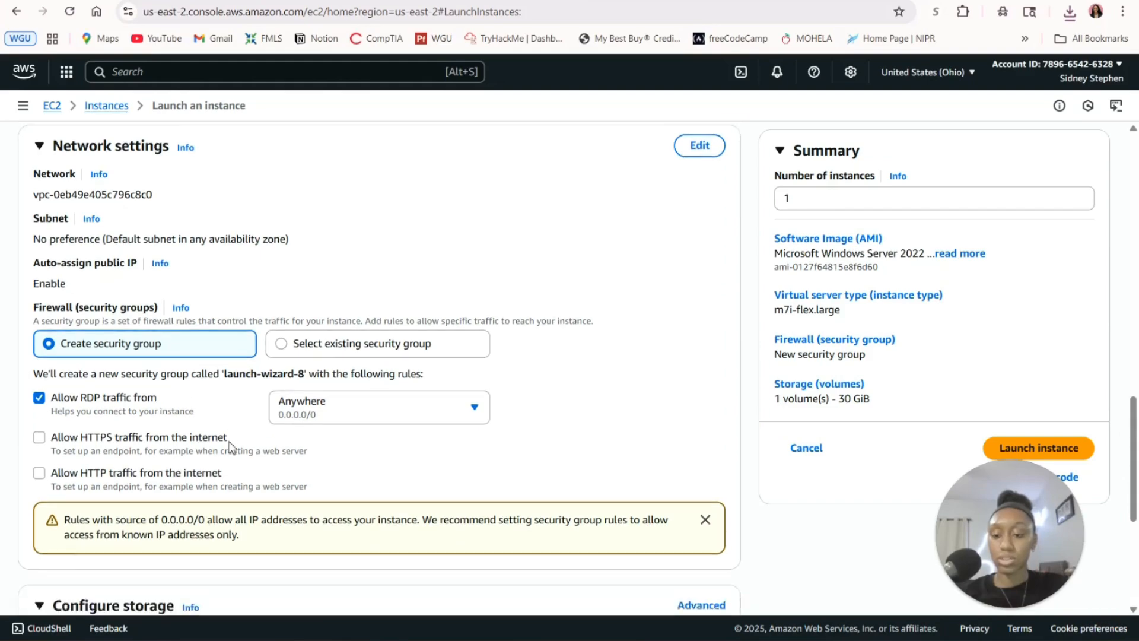
scroll(363, 452, down, 6)
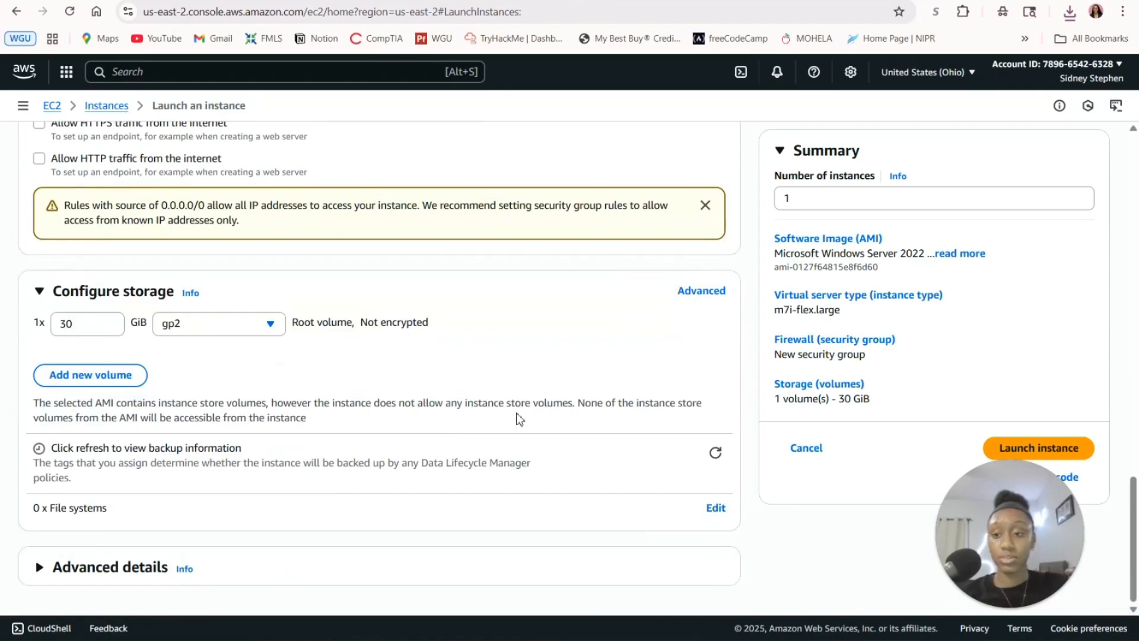
scroll(522, 417, up, 10)
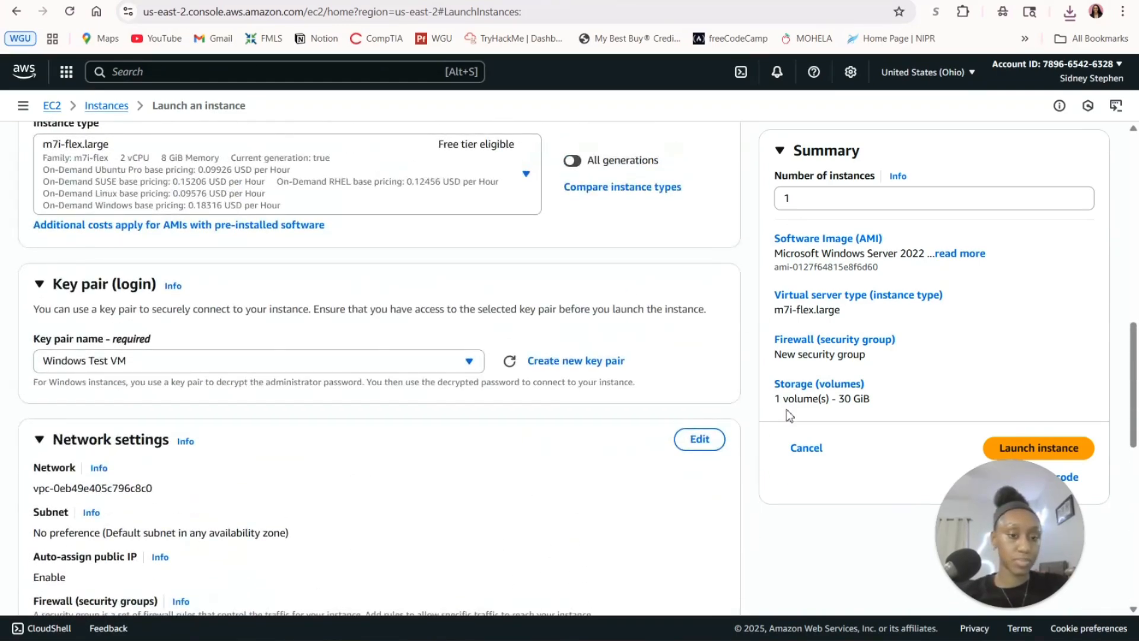
scroll(752, 270, up, 8)
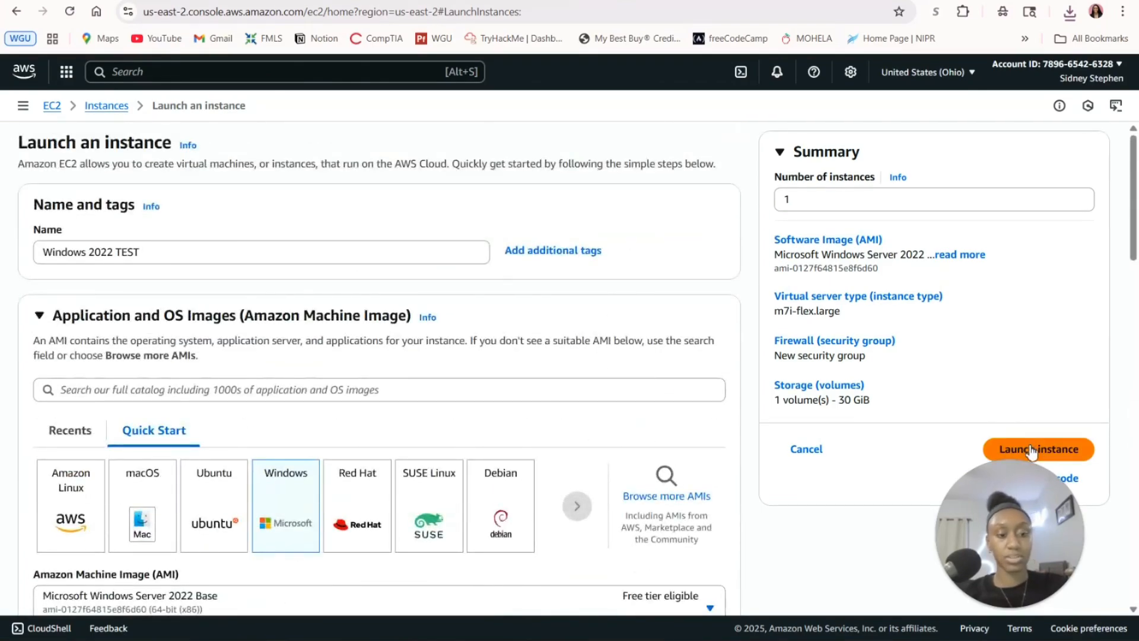
click(1033, 450)
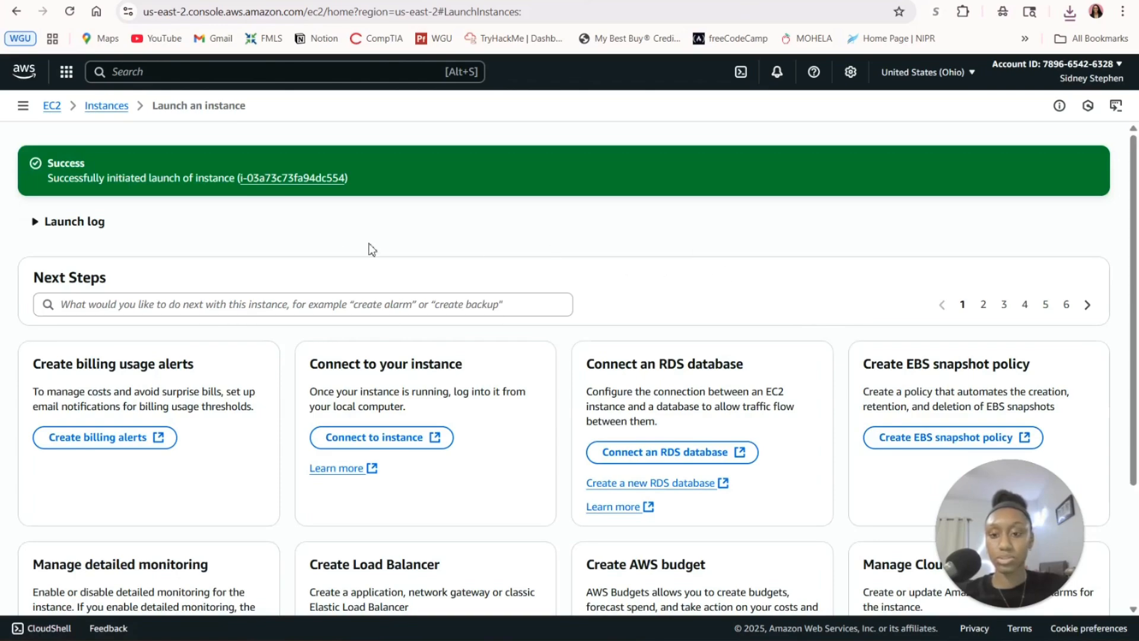
Open the details of the newly launched instance and go to its connection options.
click(261, 184)
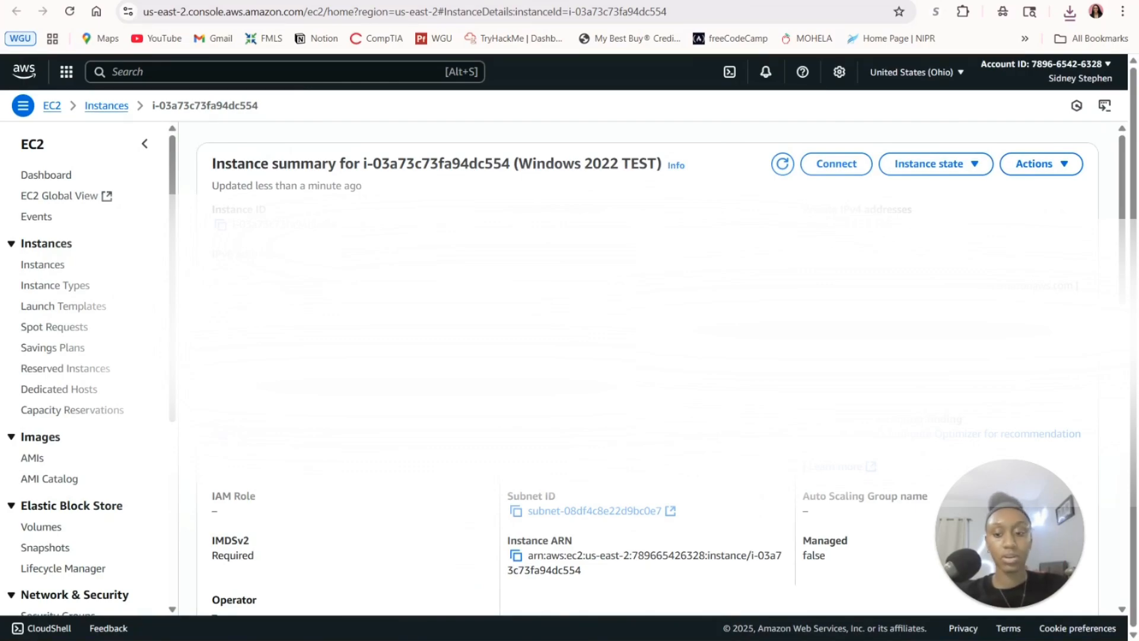
click(821, 171)
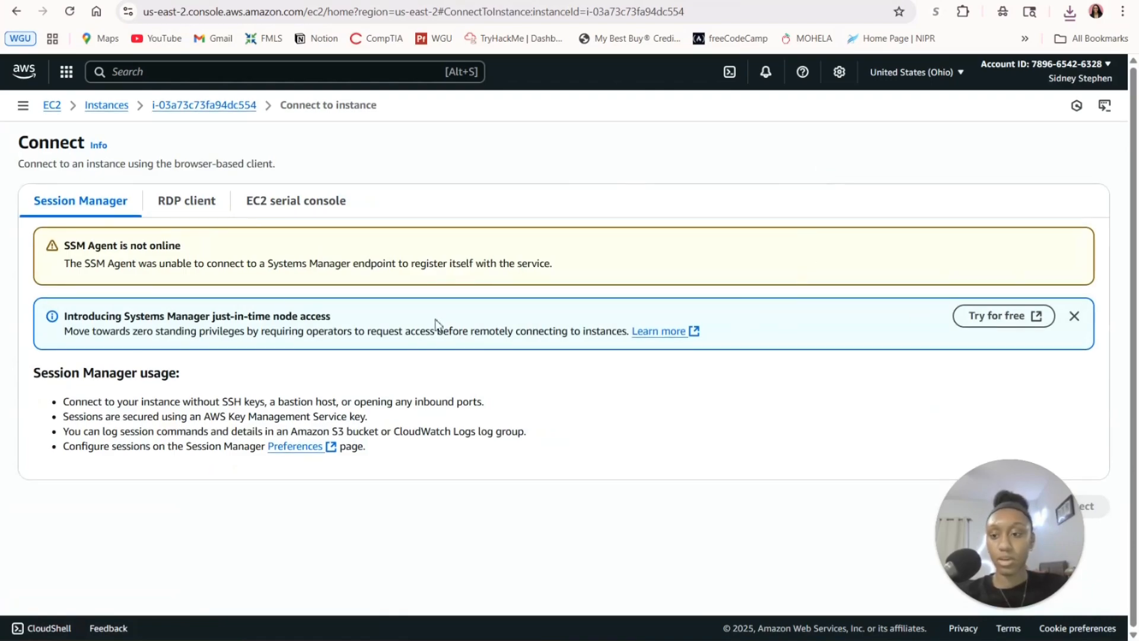
Choose the RDP client connection method for the instance and download its remote desktop file.
click(187, 201)
scroll(423, 292, down, 2)
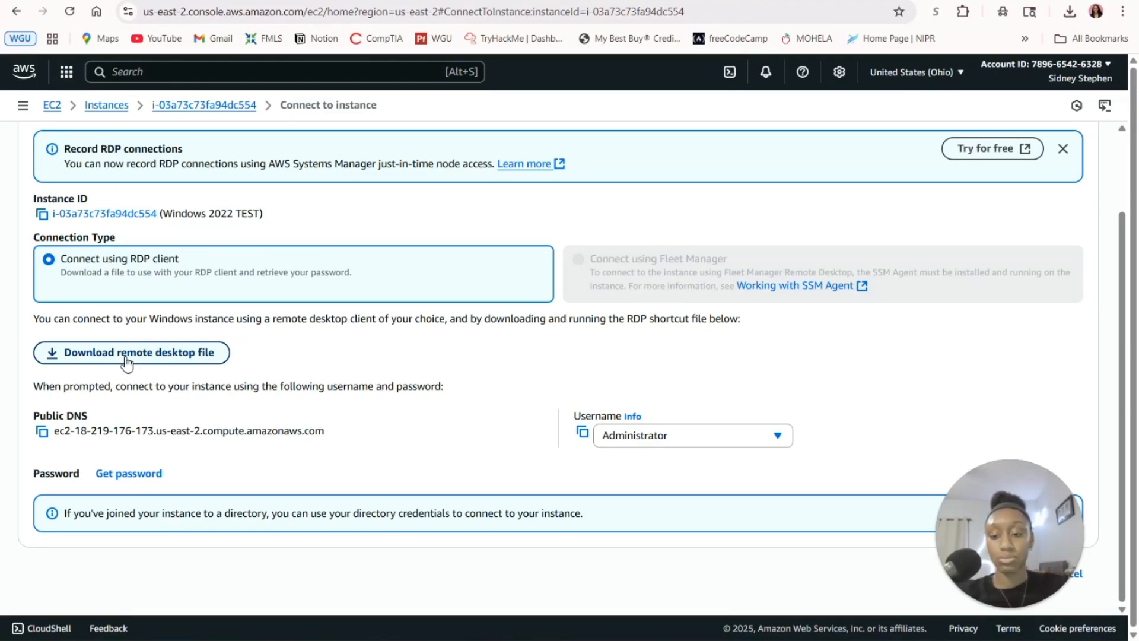
click(126, 363)
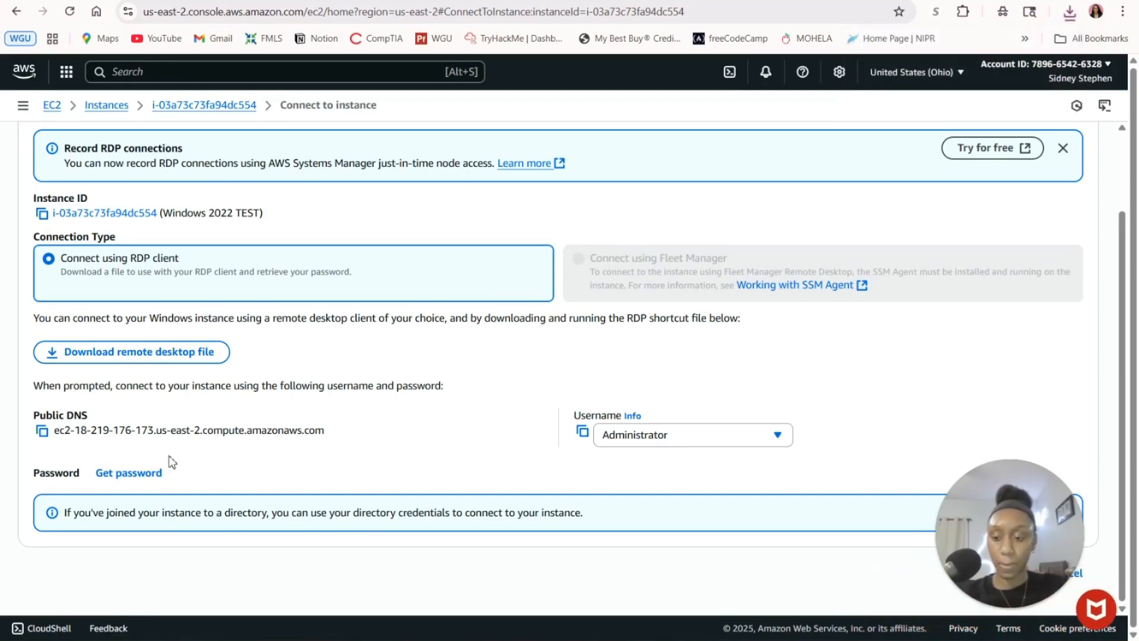
click(128, 474)
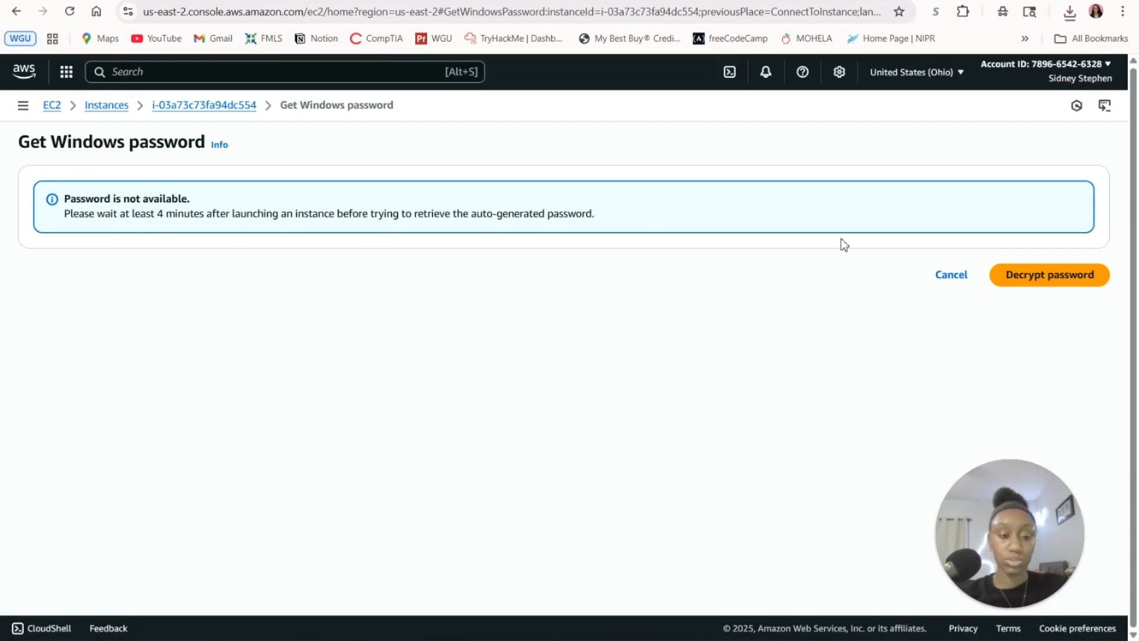
click(951, 287)
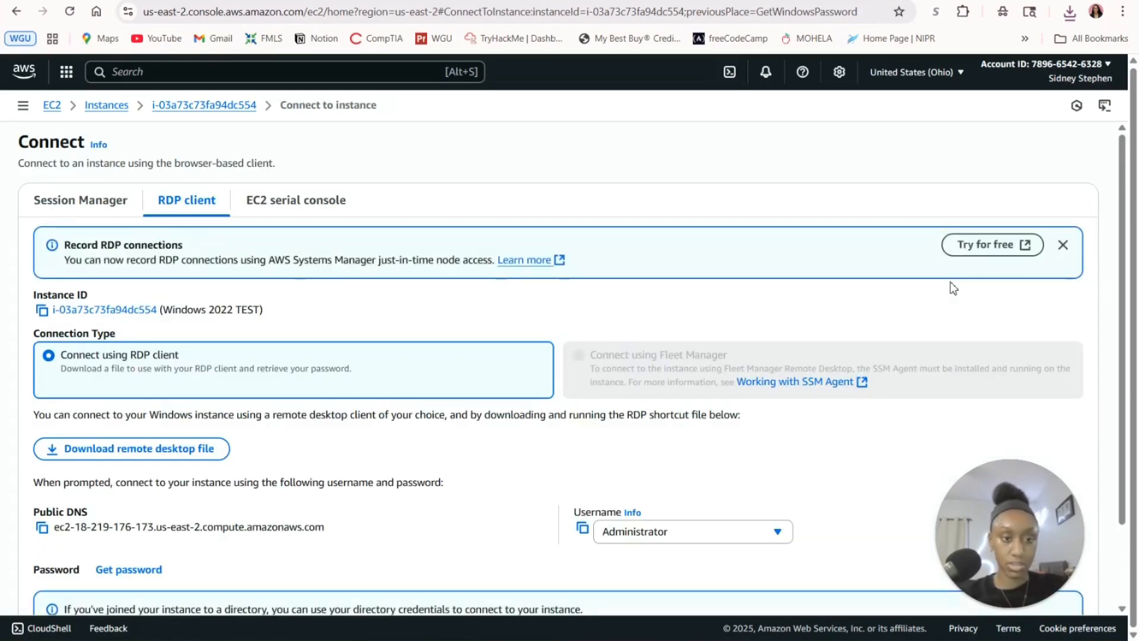
scroll(754, 333, down, 2)
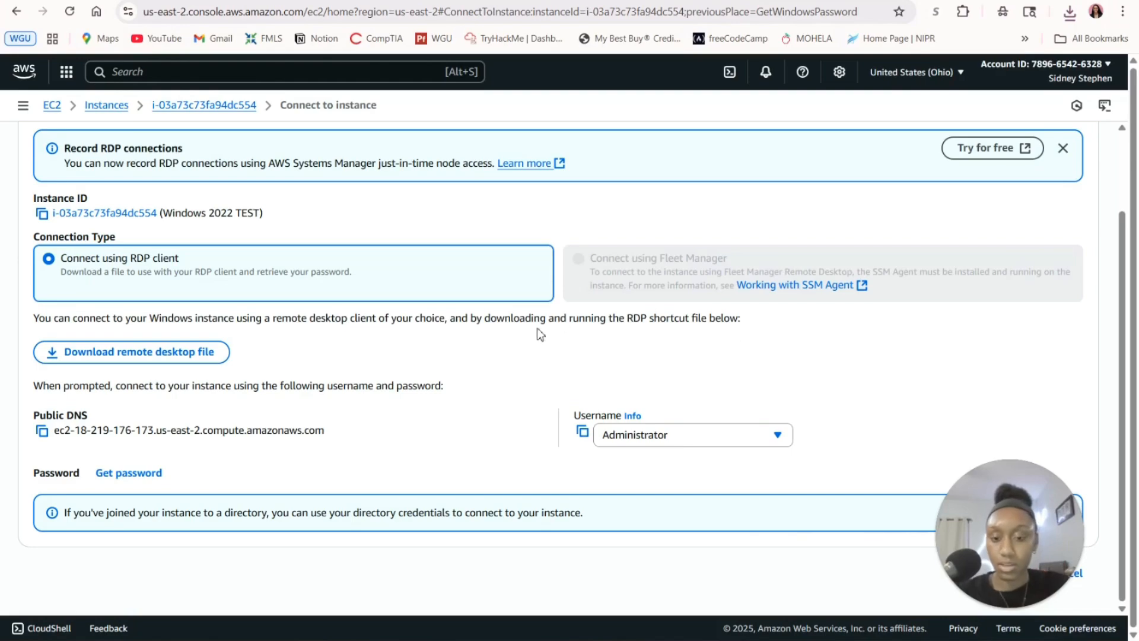
Decrypt the instance's Windows administrator password by uploading the private key file "Windows Test VM.pem", and copy the password.
click(158, 475)
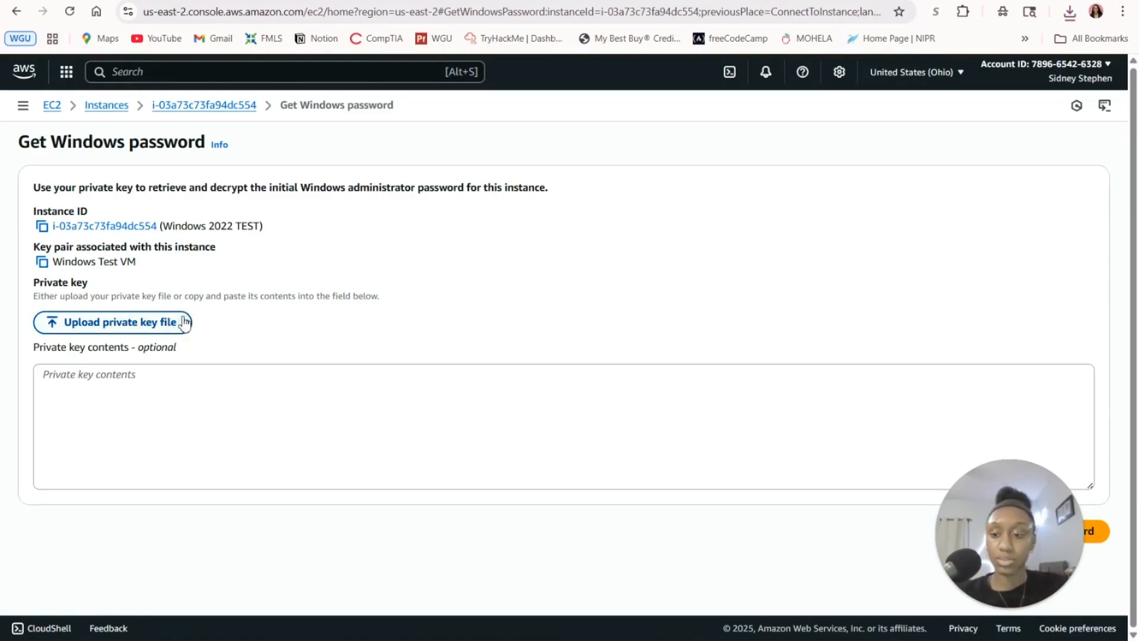
click(175, 322)
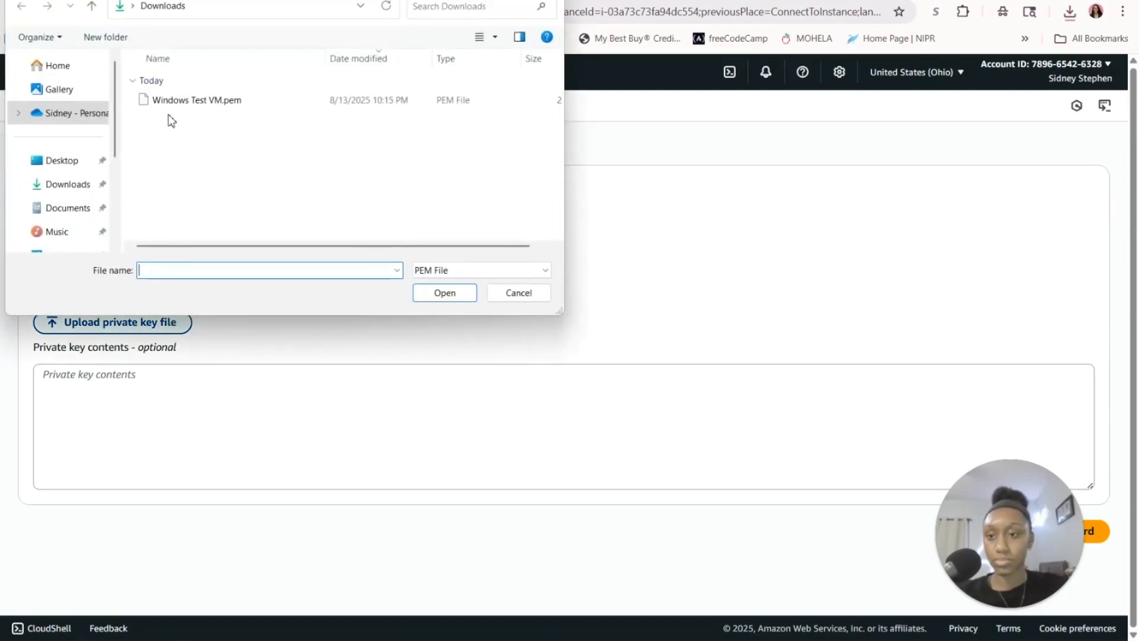
click(172, 102)
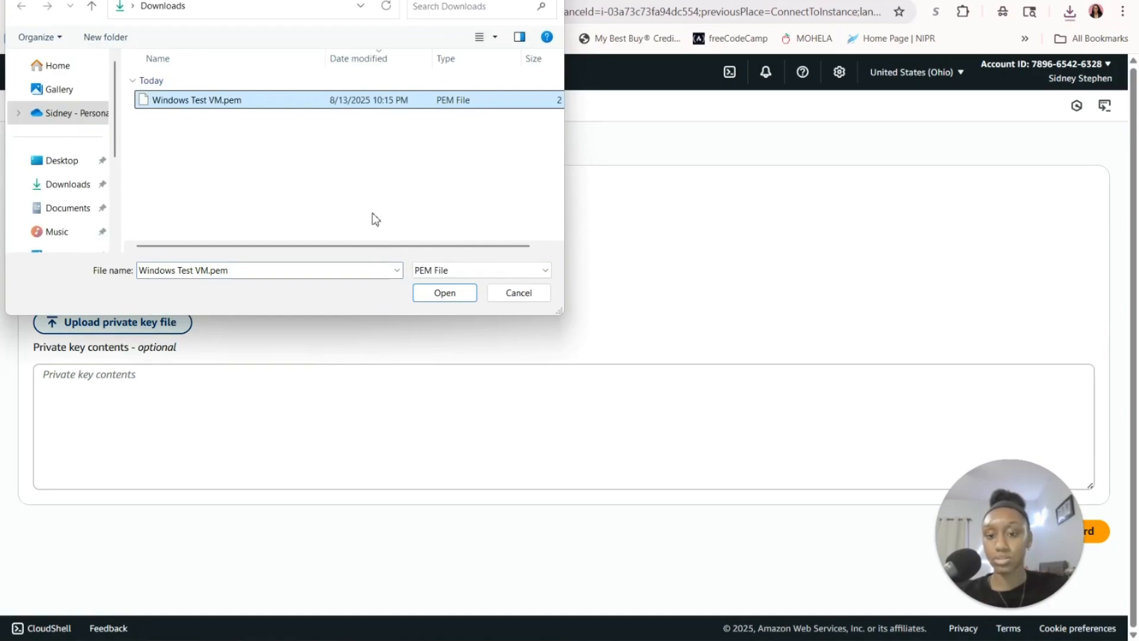
click(428, 296)
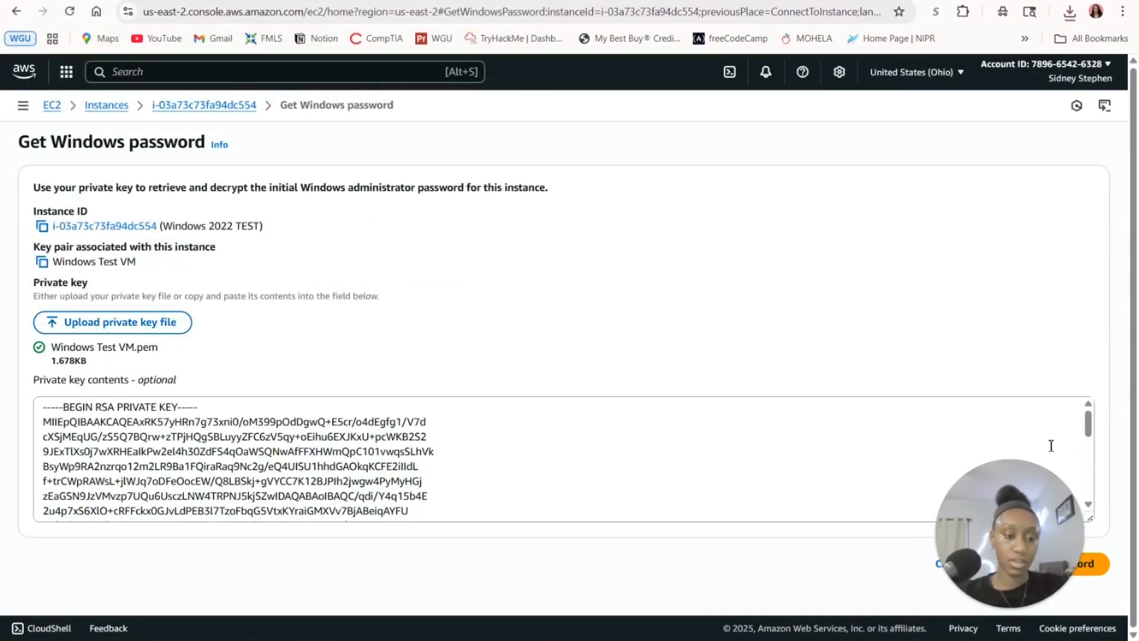
click(1095, 566)
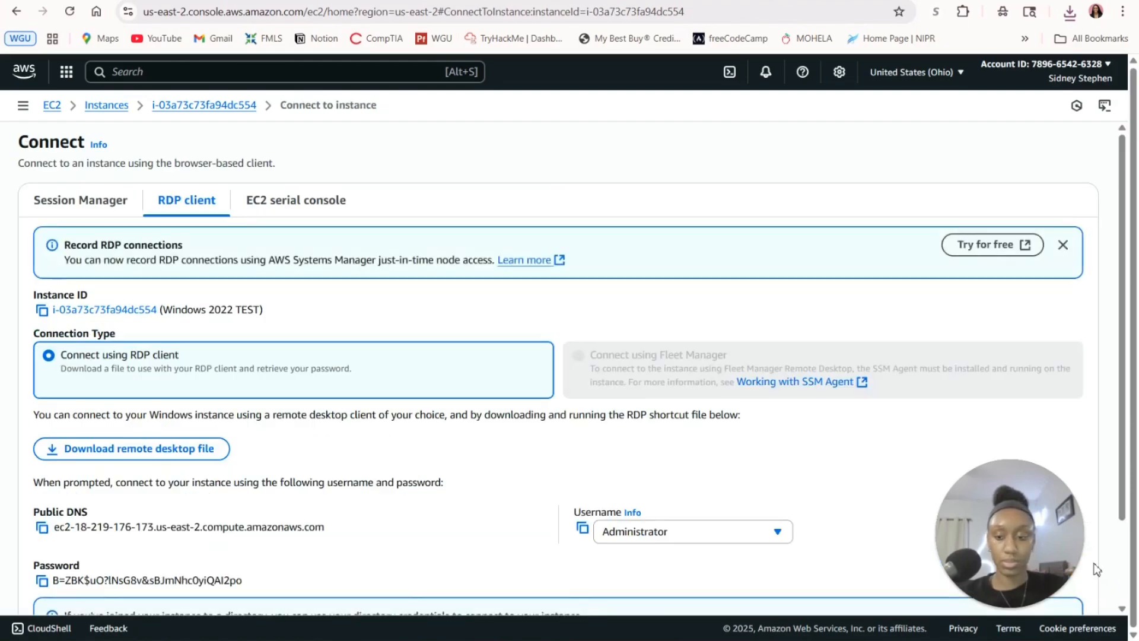
scroll(837, 490, down, 2)
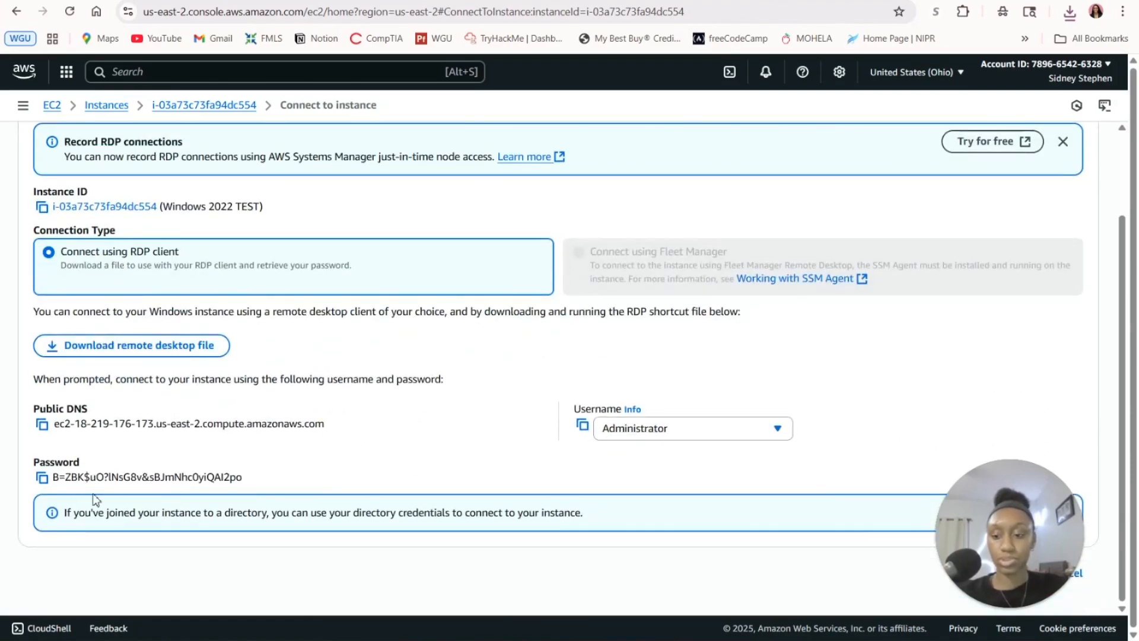
click(43, 477)
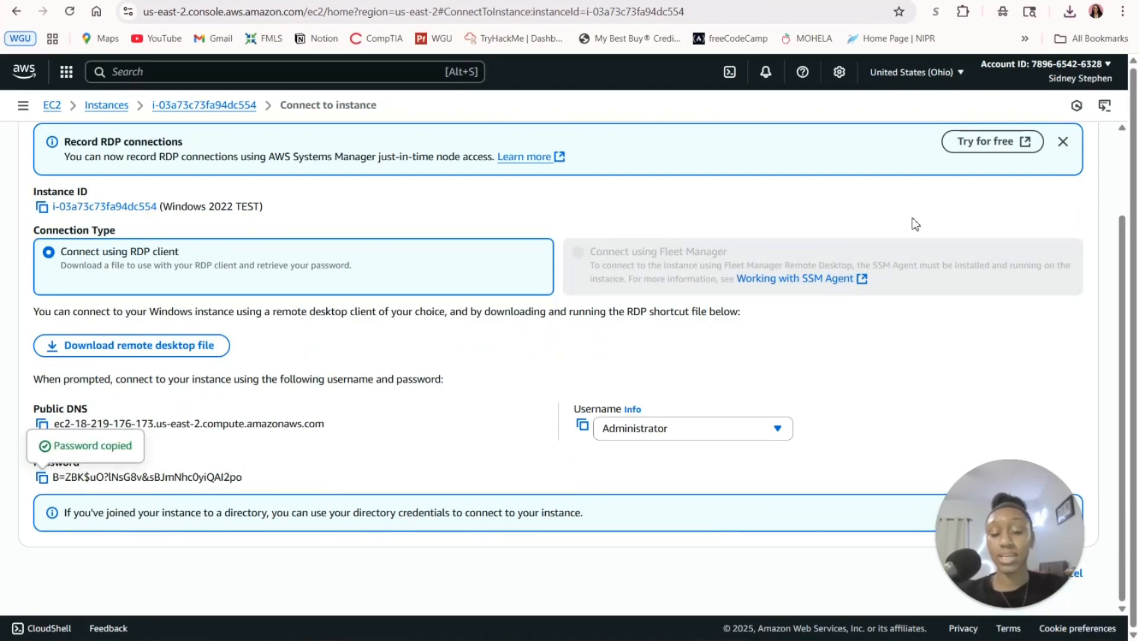
Open the downloaded "Windows 2022 TEST.rdp" file and allow the remote desktop connection despite the unknown publisher.
click(1067, 21)
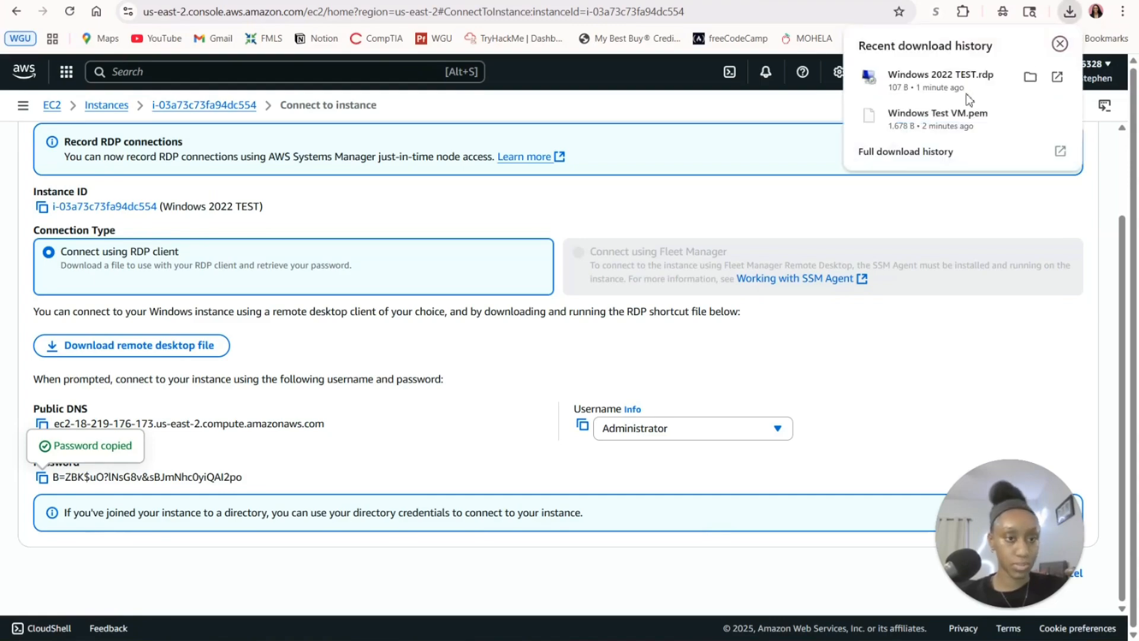
click(888, 87)
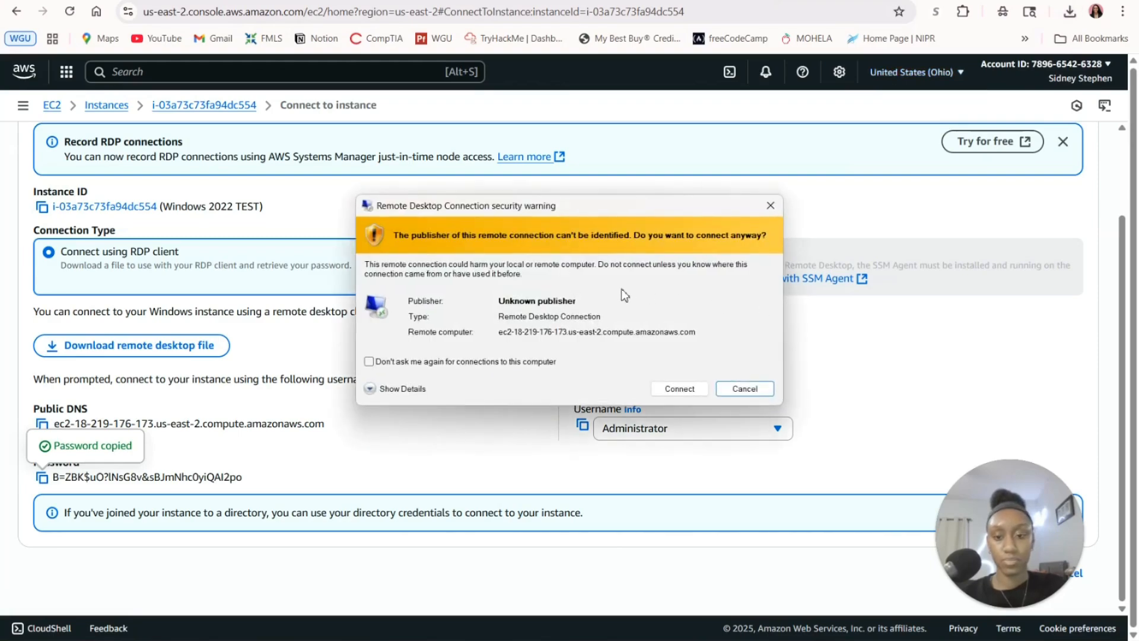
click(678, 389)
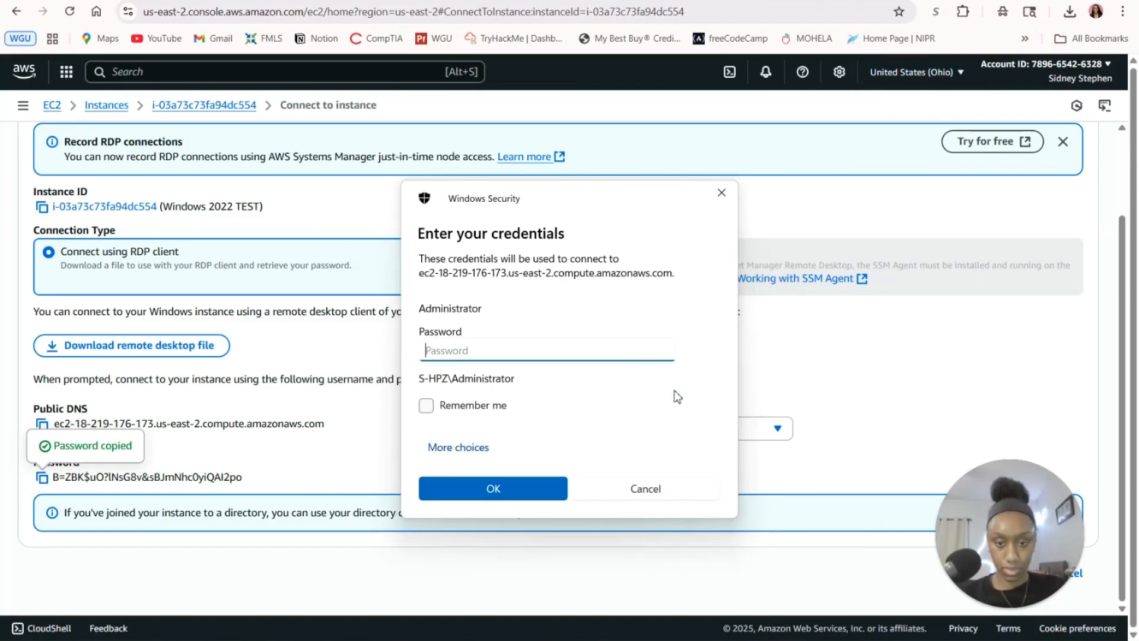
Sign in to the remote computer as Administrator with the copied account password and accept its untrusted certificate.
key(ctrl+v)
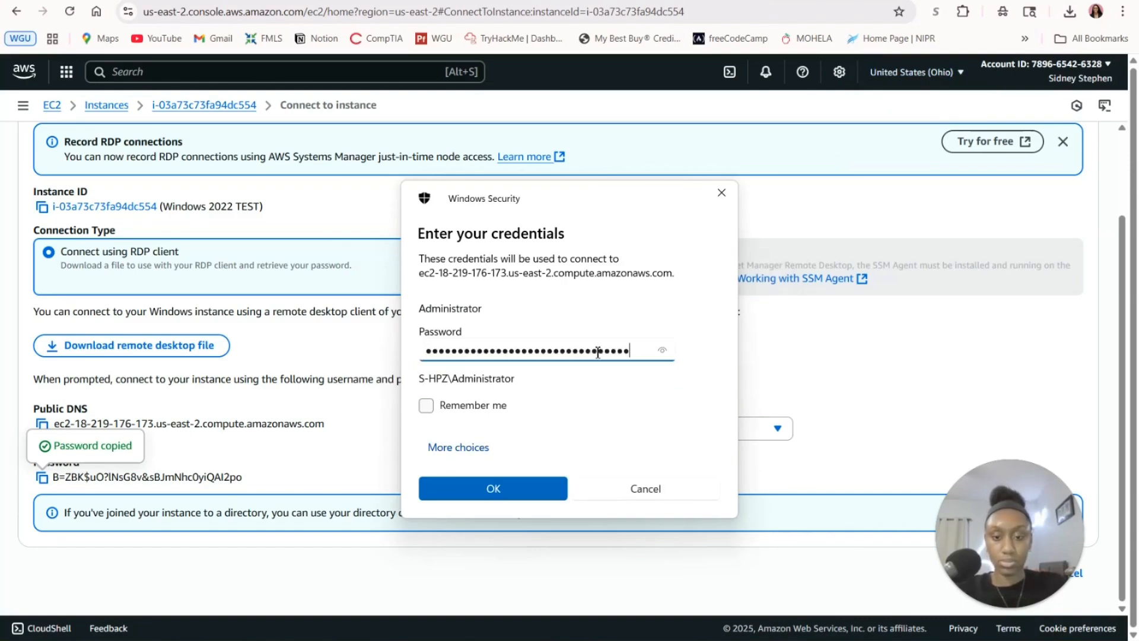
click(493, 489)
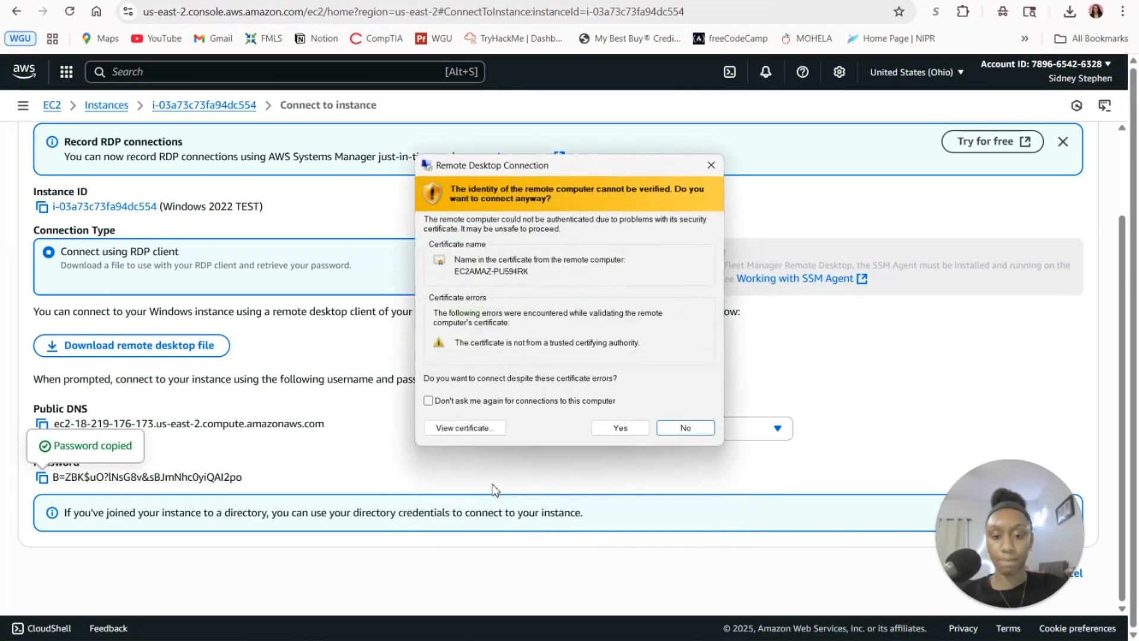
click(619, 429)
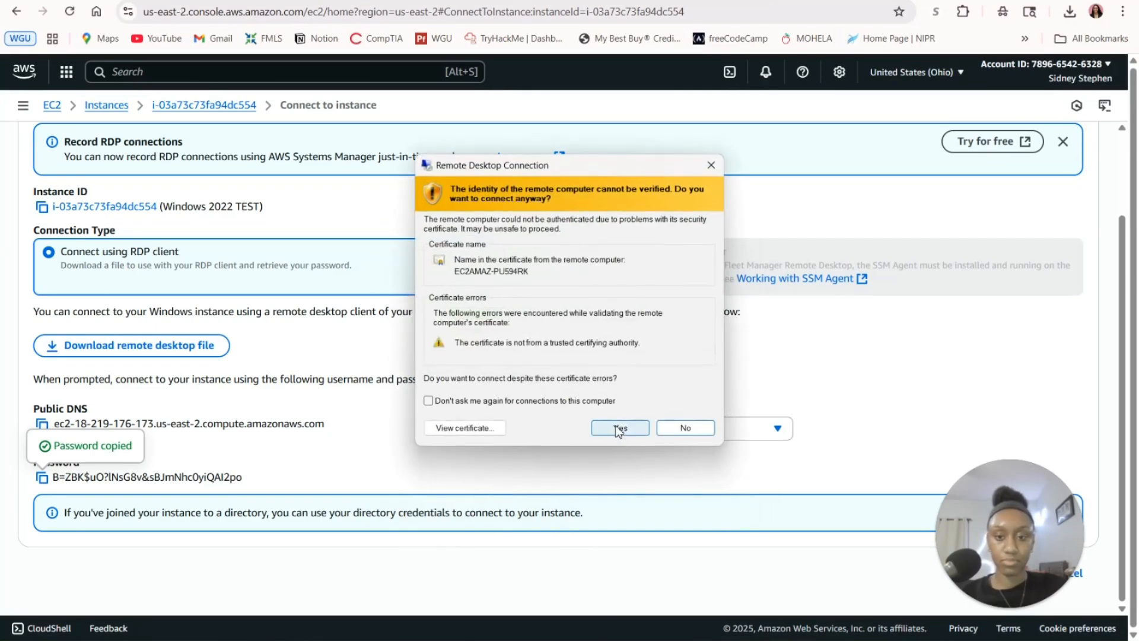